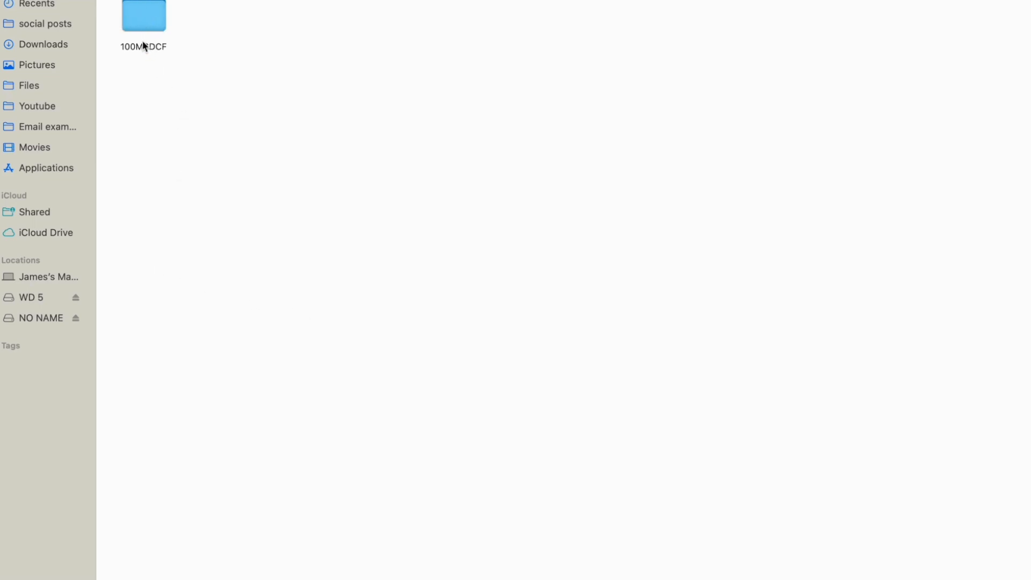
Open the six ARW photos from the card's 100MSDCF folder in Adobe Lightroom Classic
double_click(147, 16)
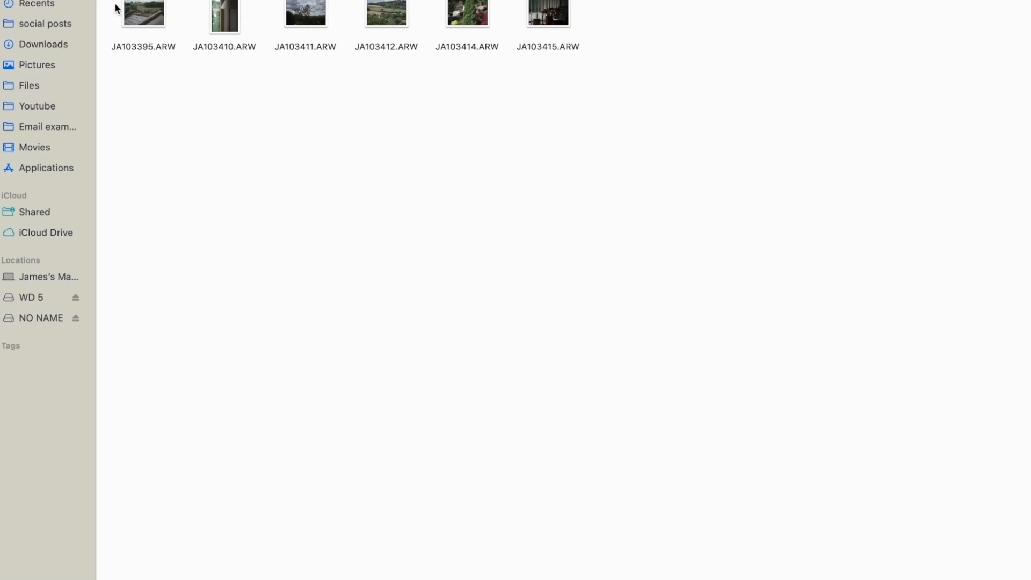
drag(117, 1, 630, 67)
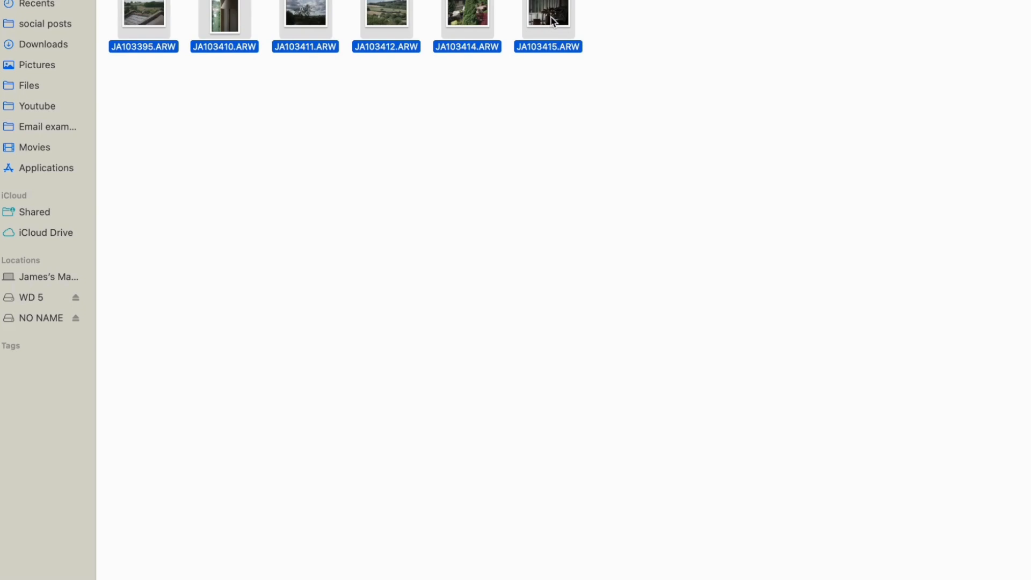
right_click(552, 21)
mouse_move(588, 55)
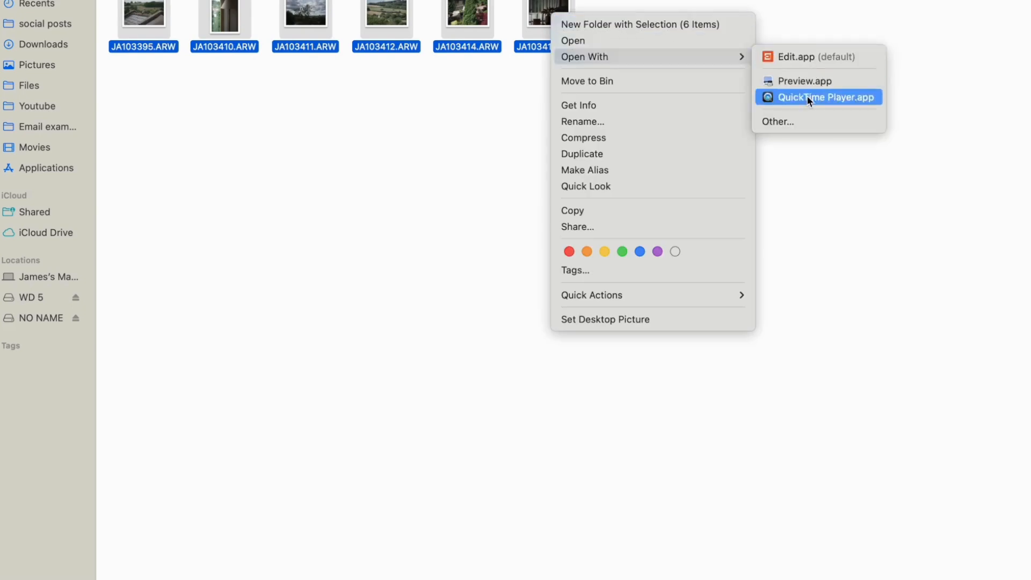
click(800, 121)
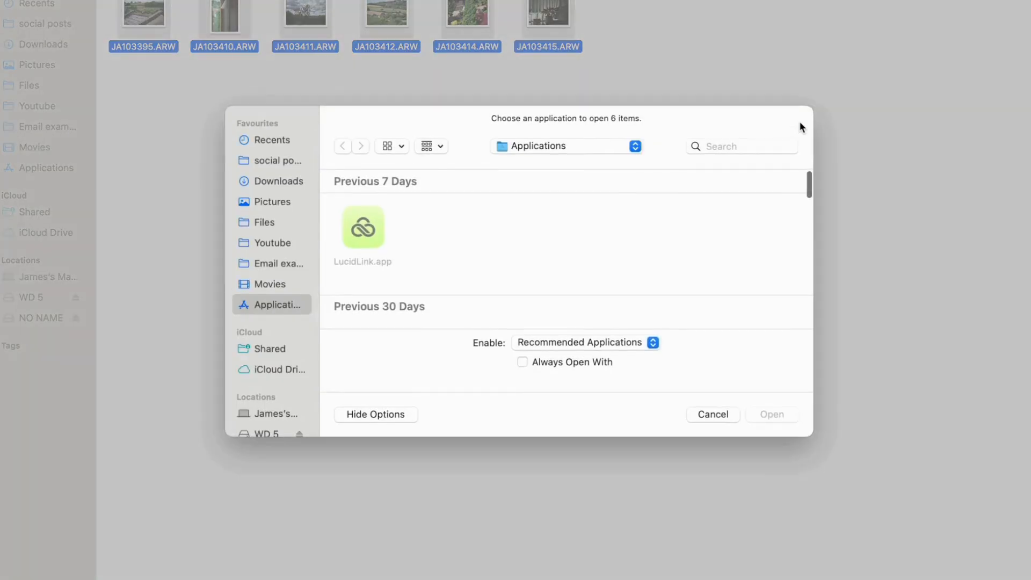
scroll(416, 278, down, 5)
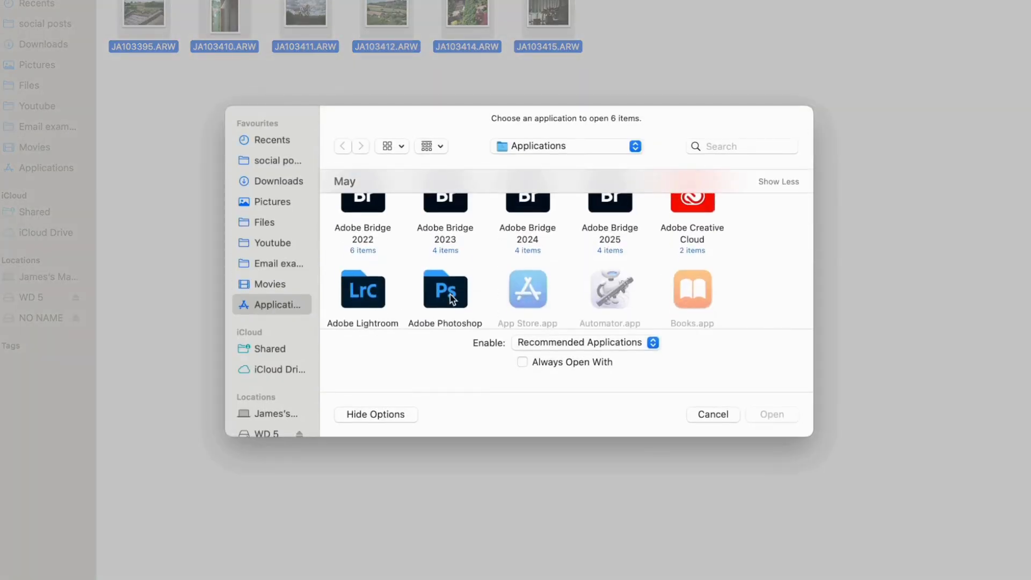
double_click(369, 291)
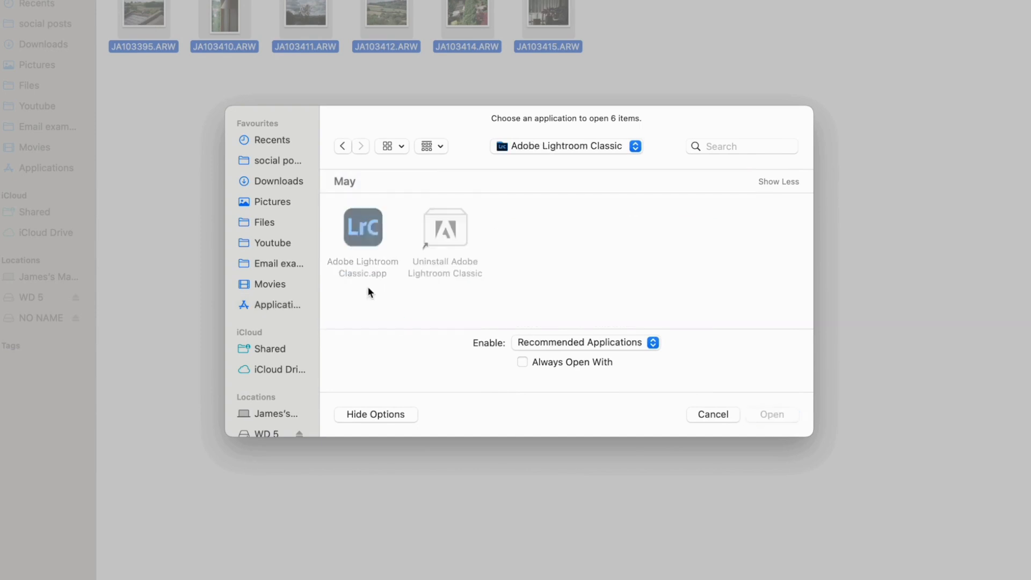
click(364, 229)
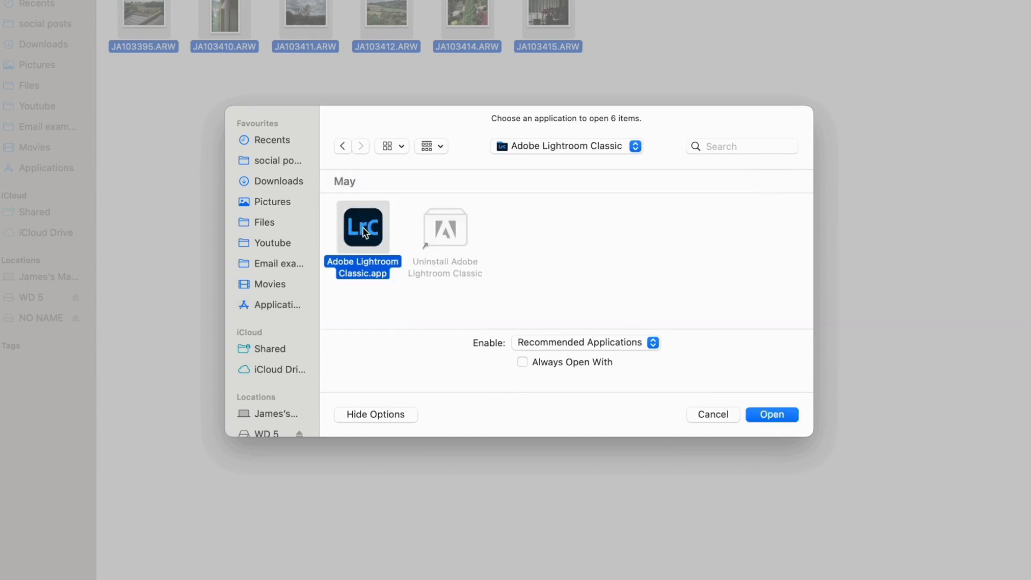
double_click(364, 230)
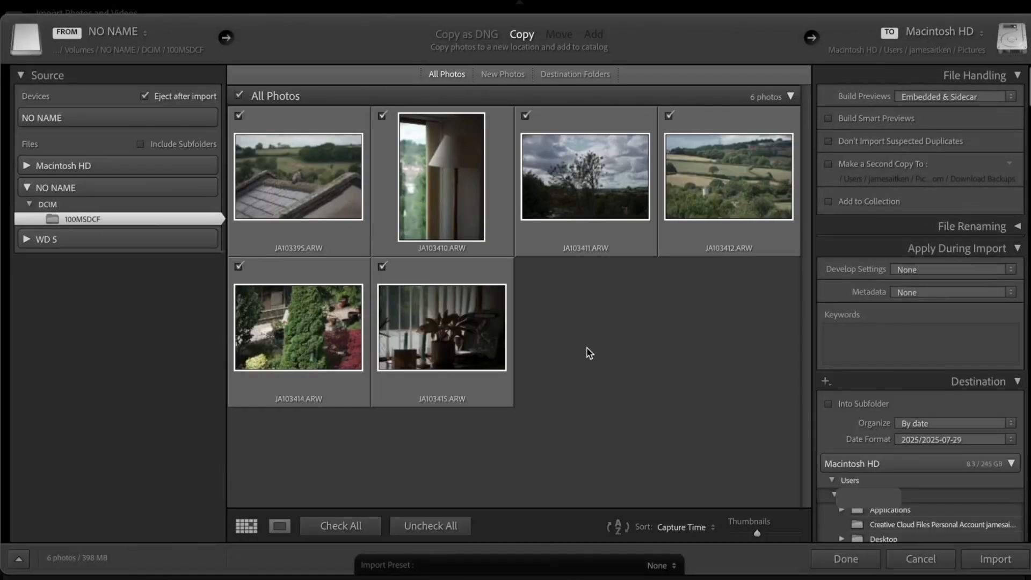
Examine the photos enlarged one by one before importing, and return to the thumbnail grid
double_click(309, 200)
key(Right)
key(Right)
key(Right)
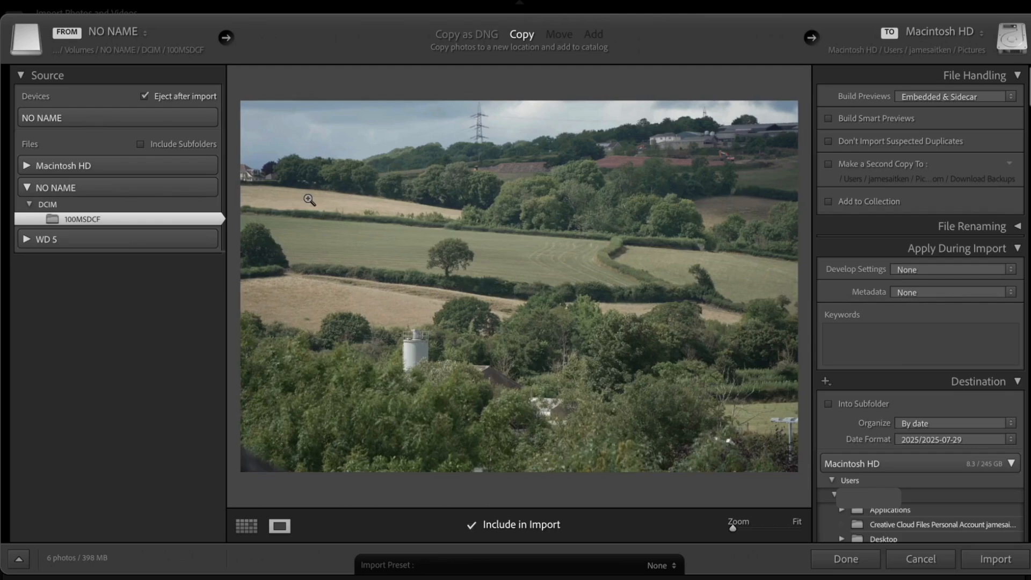
key(Left)
key(Left)
key(Right)
key(Right)
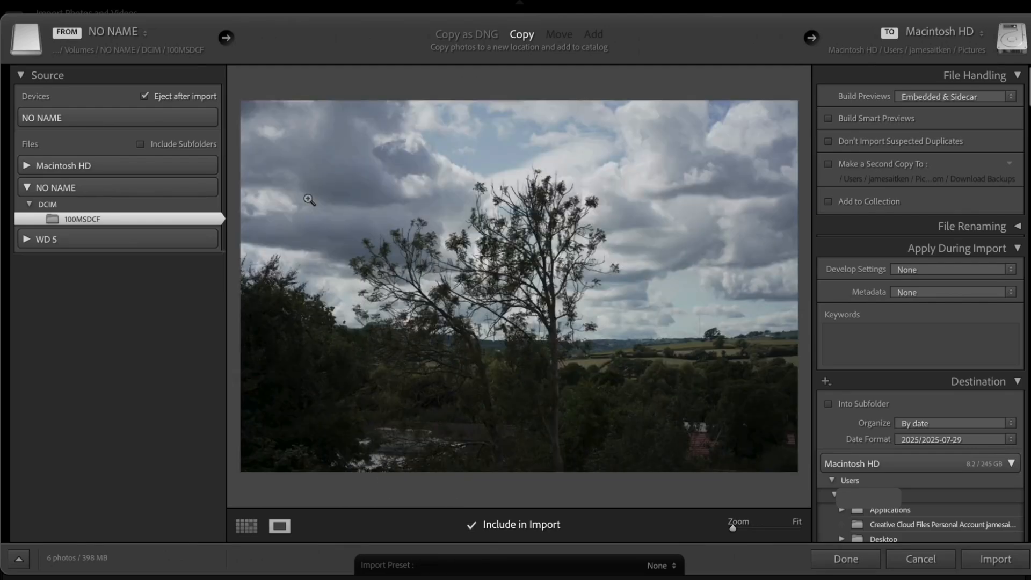
key(g)
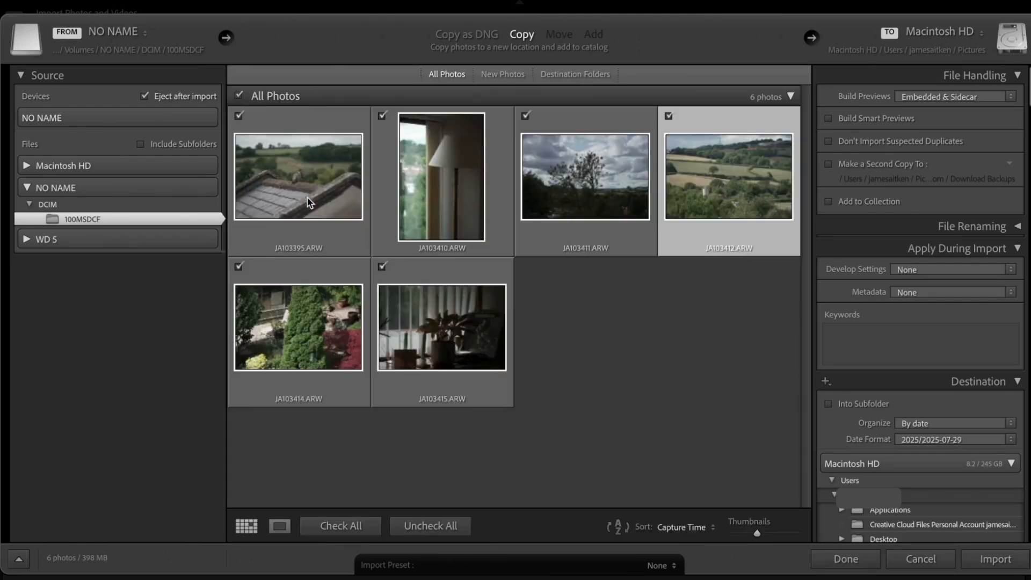
Limit the import to JA103410, JA103412, JA103414 and JA103415, reviewing photos enlarged where needed
click(239, 97)
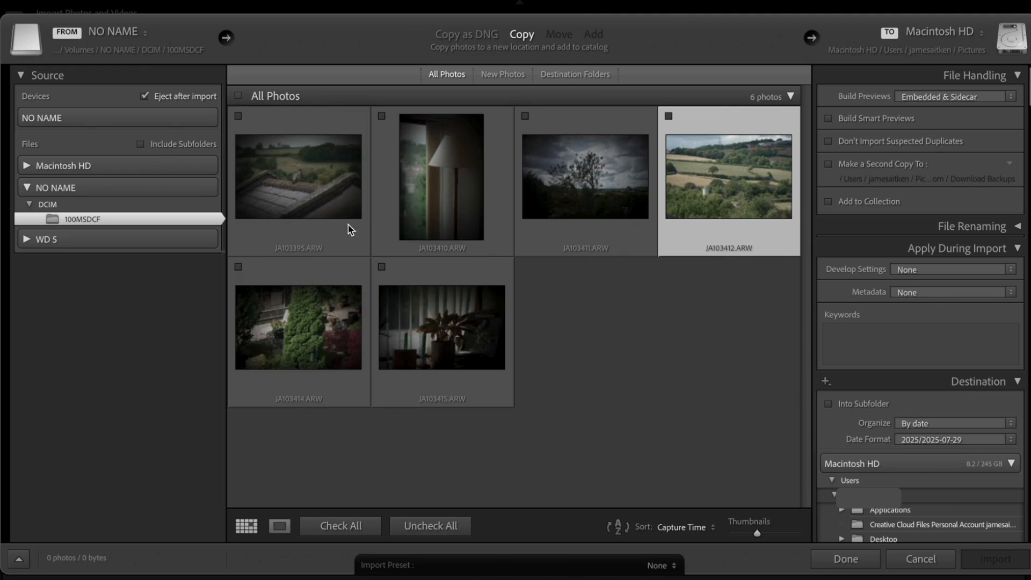
click(382, 118)
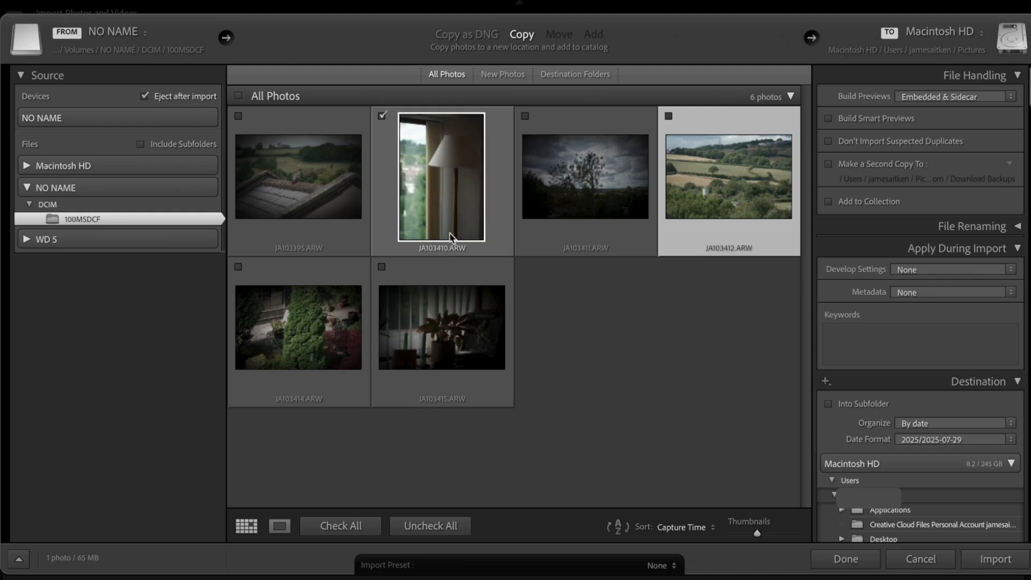
click(381, 268)
double_click(463, 337)
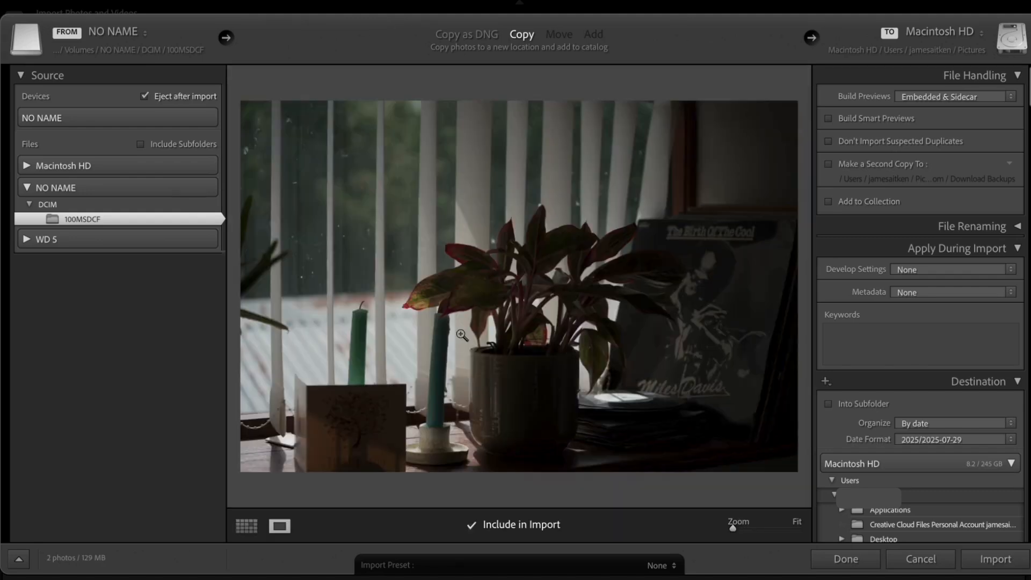
click(472, 527)
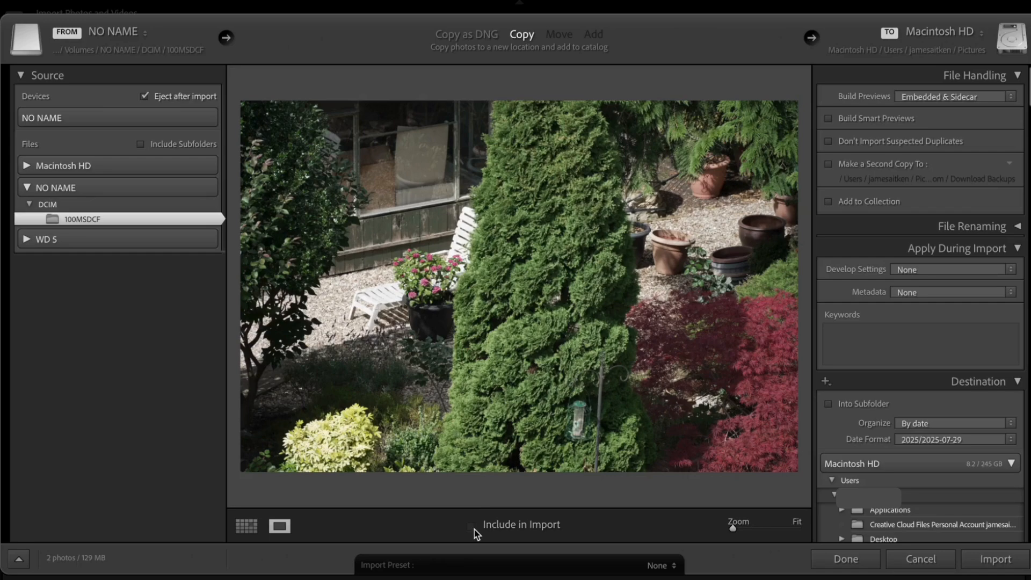
click(473, 529)
key(Right)
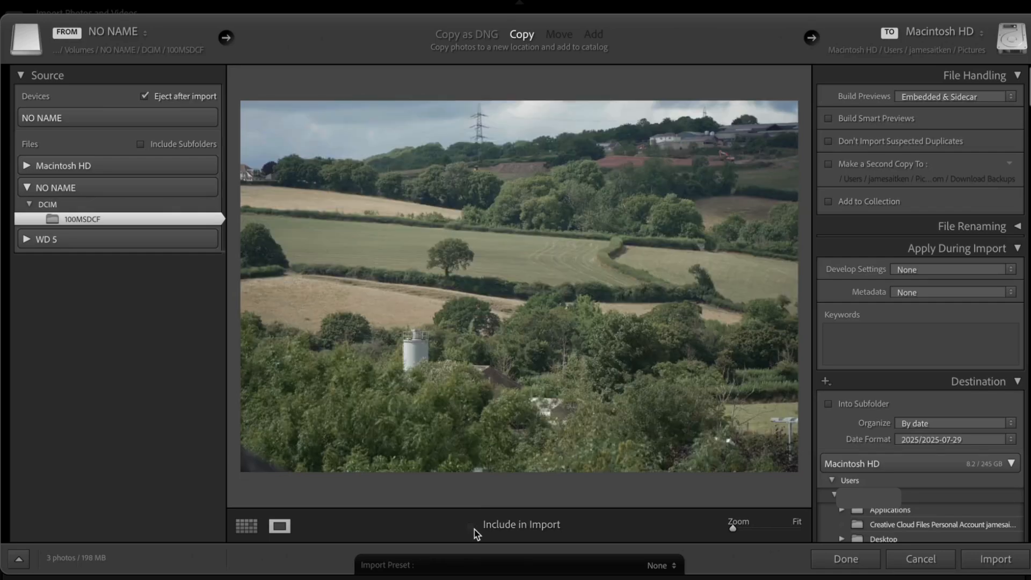
click(473, 528)
key(g)
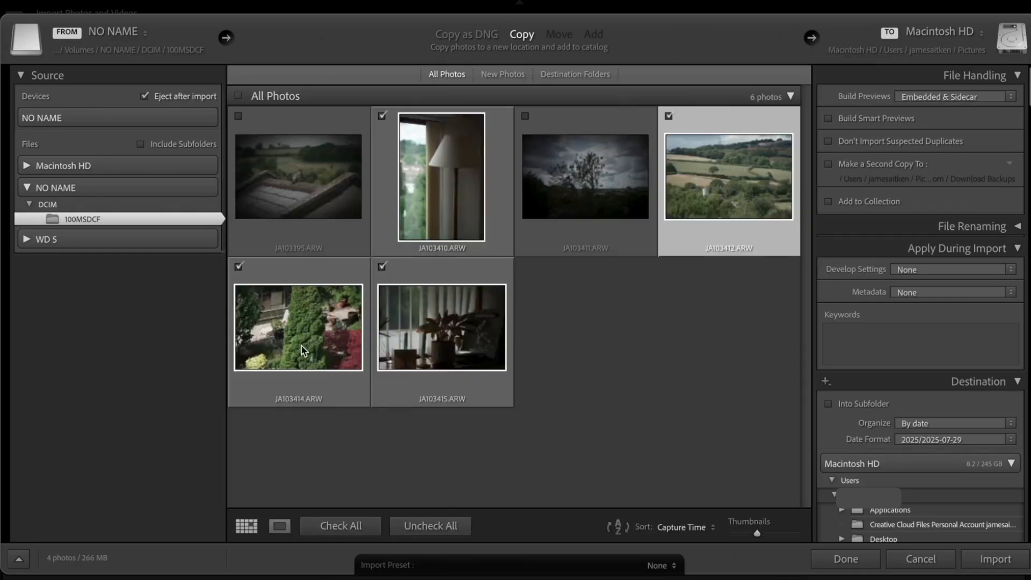
Include all six photos in the import and copy them into the catalog
click(238, 96)
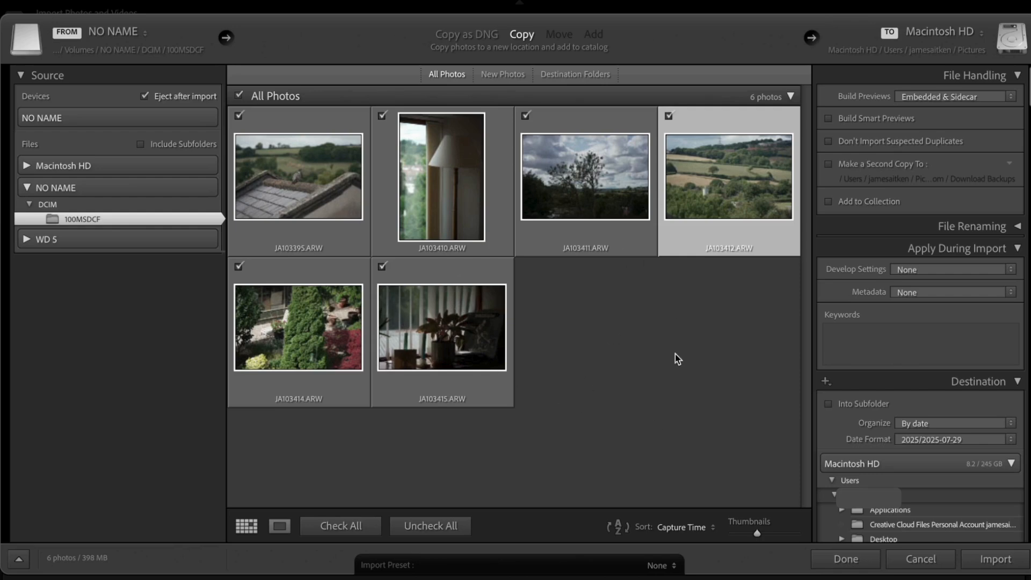
click(1001, 562)
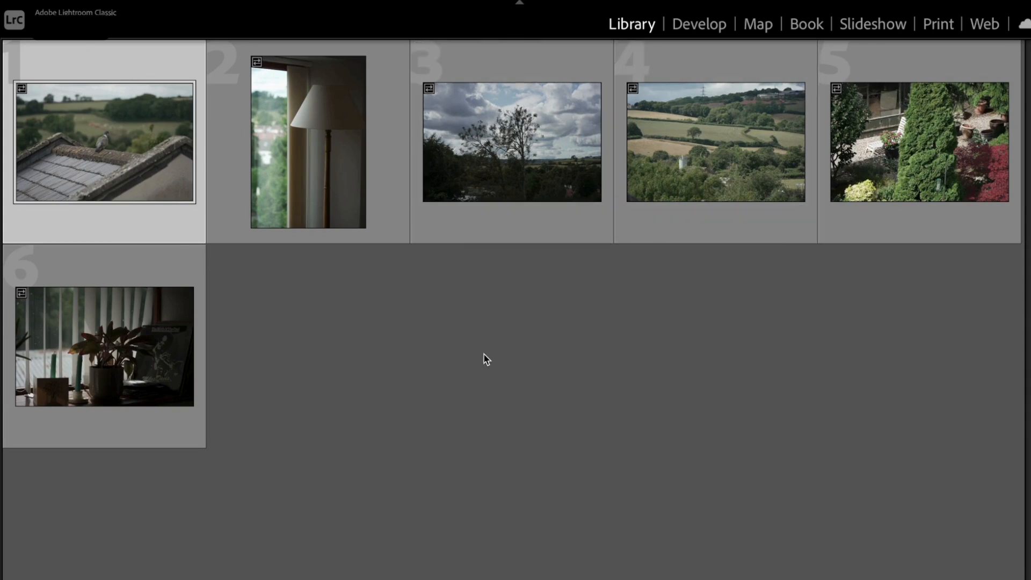
Examine the imported photos in the Library grid at larger and smaller thumbnail sizes
key(equal)
key(equal)
key(equal)
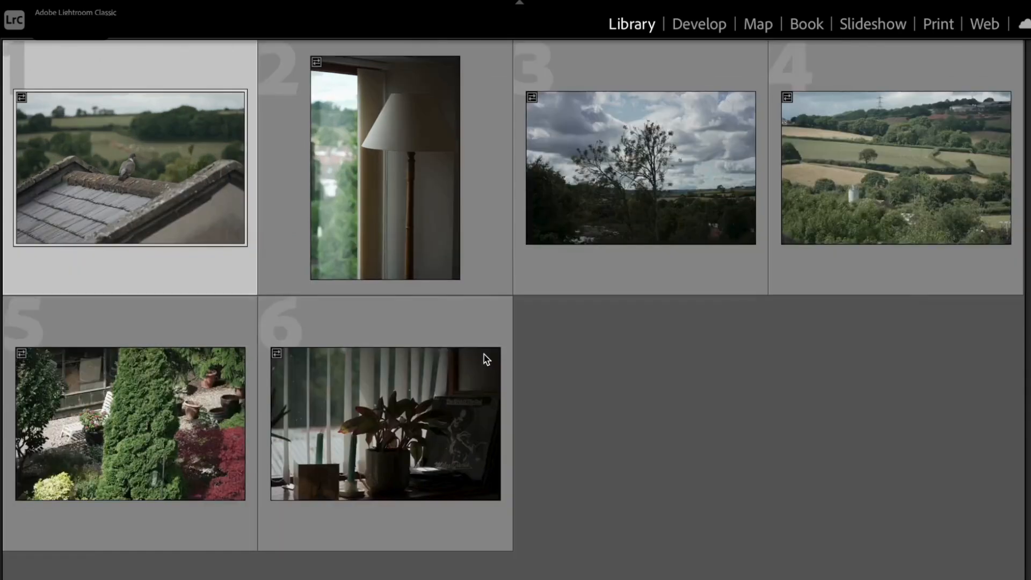
scroll(486, 359, down, 5)
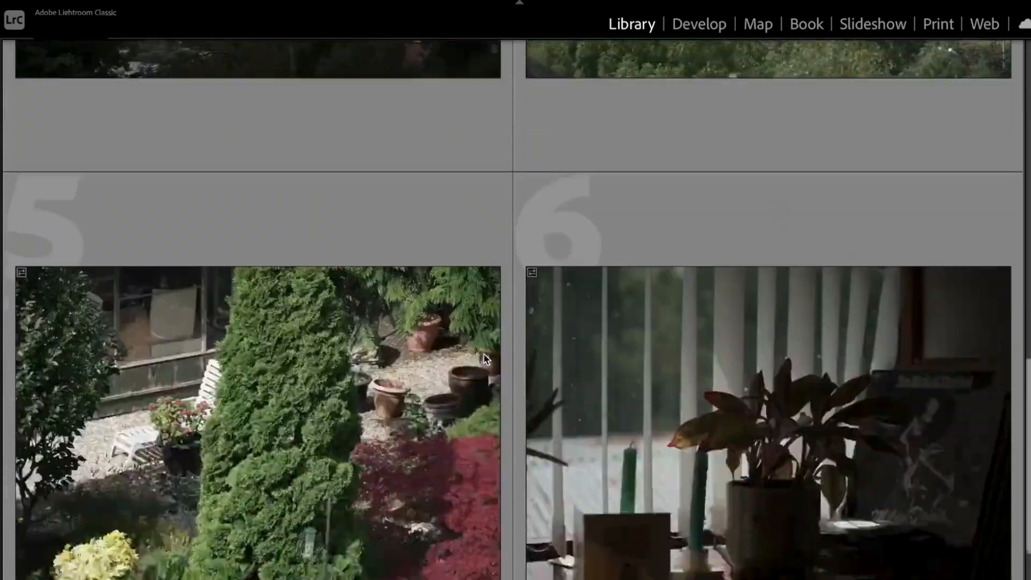
scroll(486, 359, up, 5)
key(minus)
key(minus)
key(minus)
key(minus)
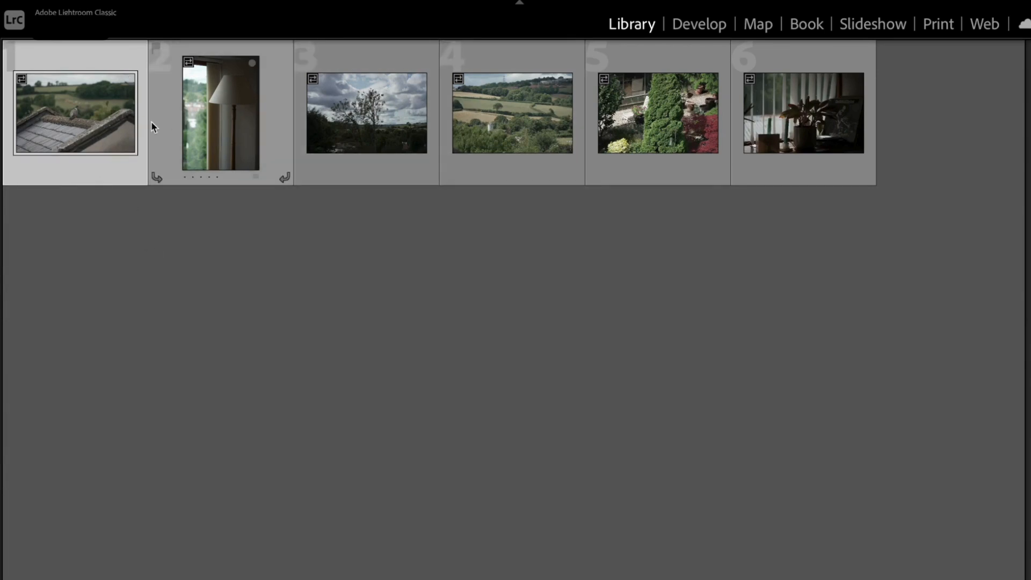
Open the rooftop pigeon photo for developing and set its profile to Adobe Standard
click(698, 29)
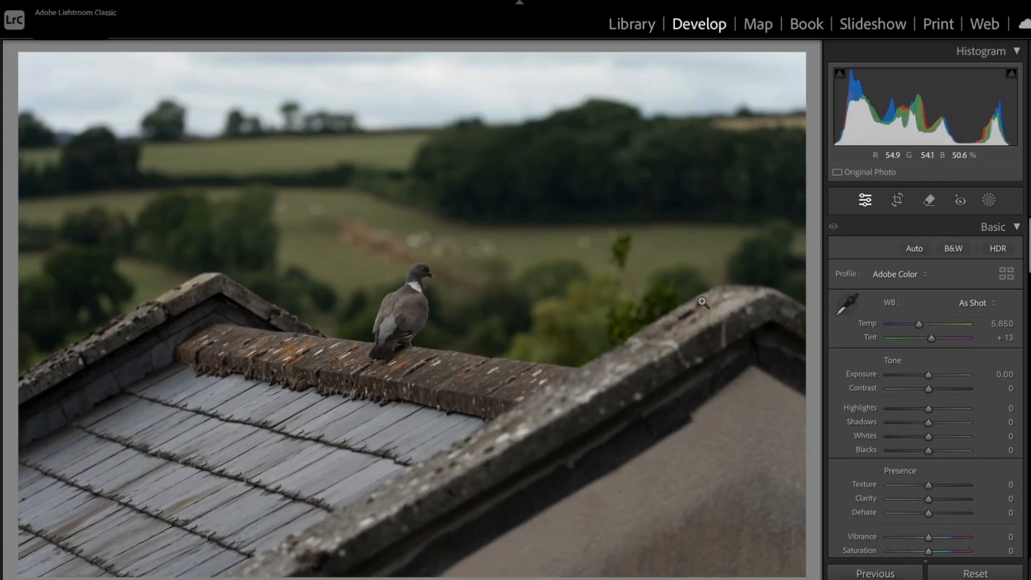
click(893, 278)
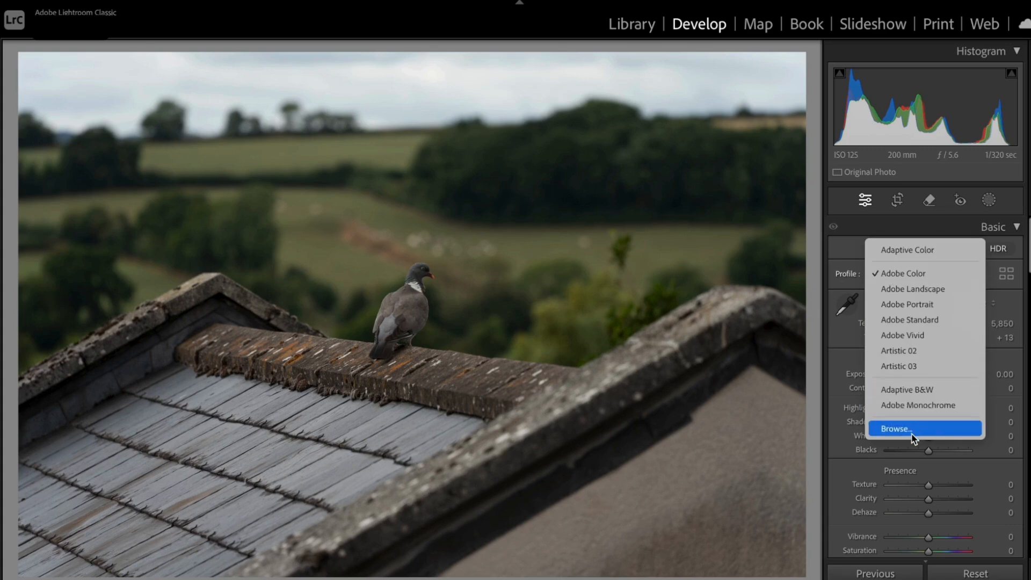
click(896, 429)
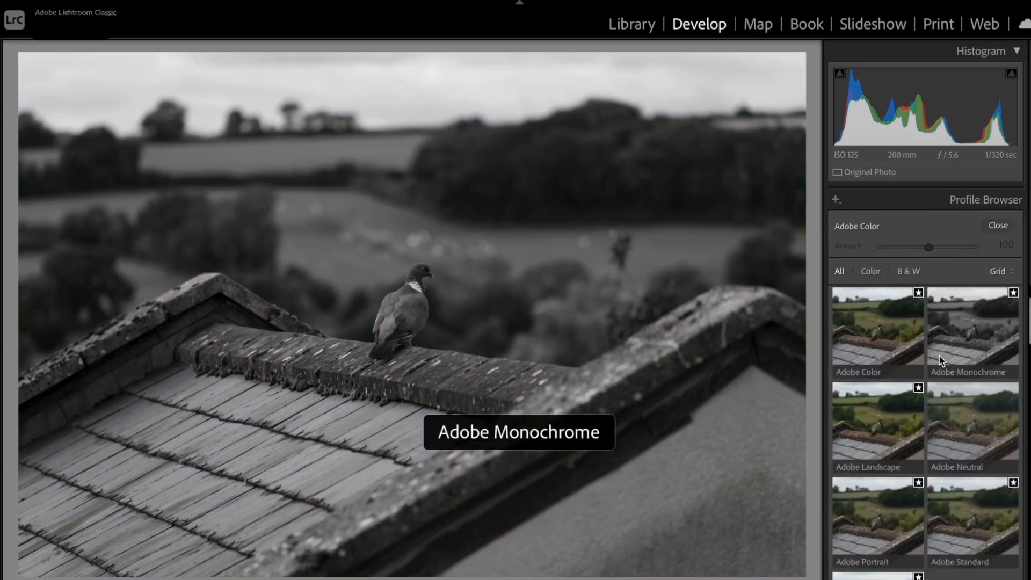
scroll(941, 361, down, 1)
scroll(961, 343, up, 1)
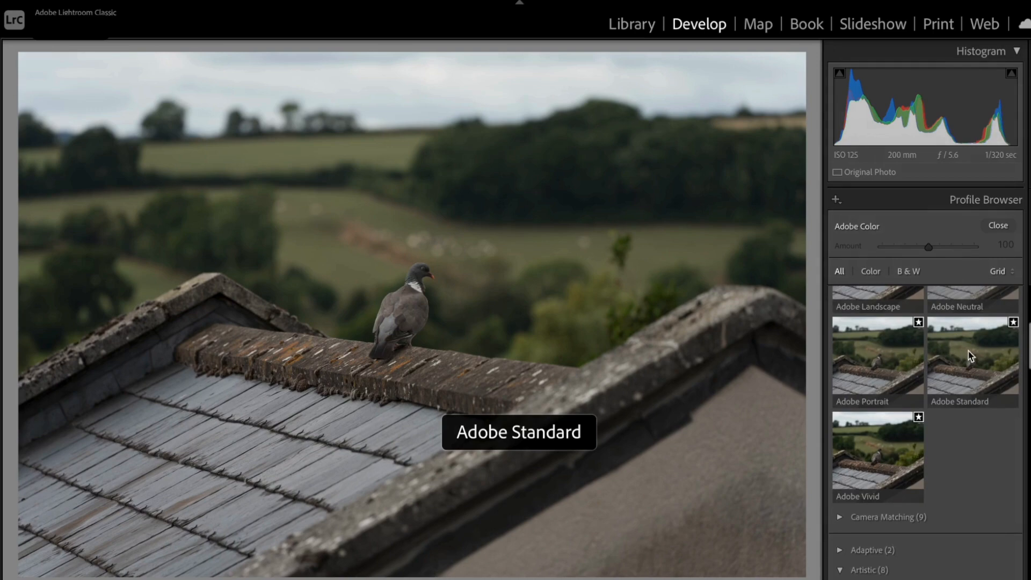
click(974, 359)
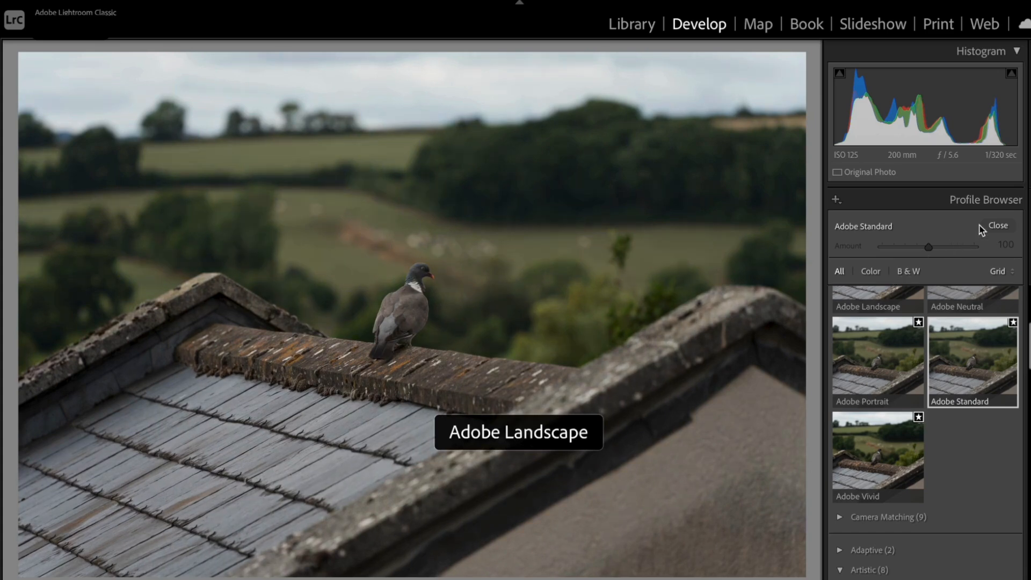
click(998, 226)
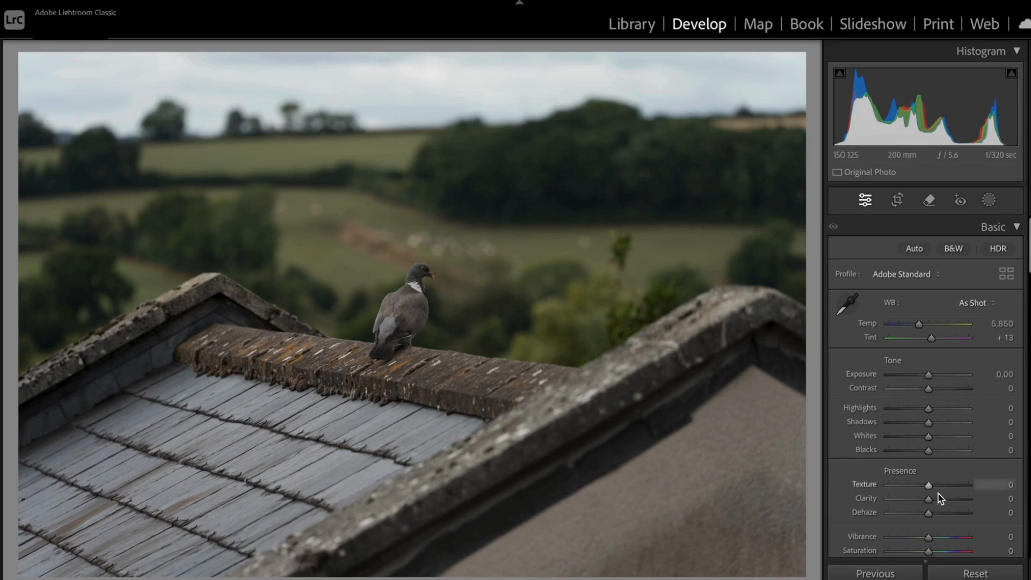
scroll(954, 398, down, 2)
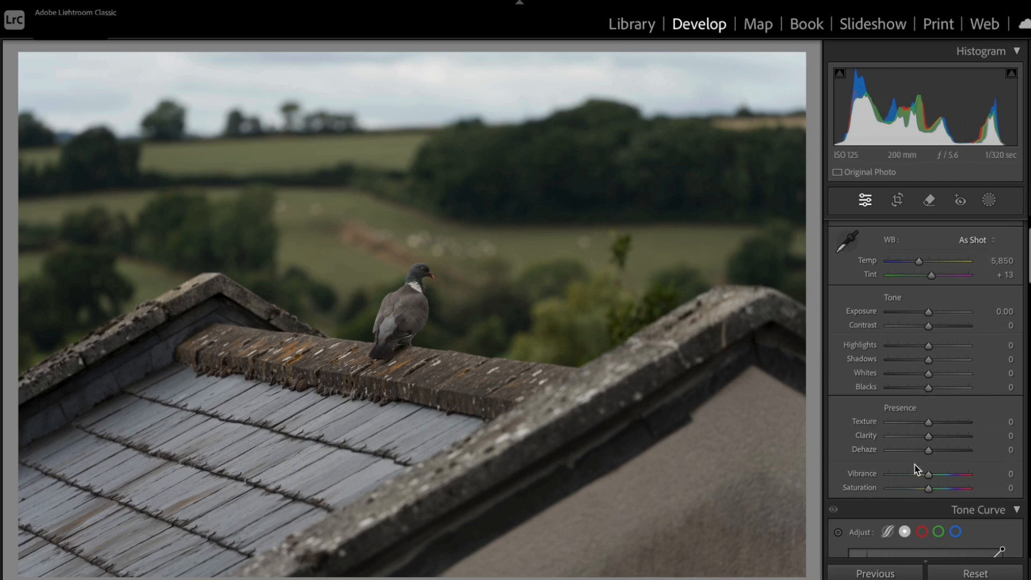
scroll(916, 469, down, 15)
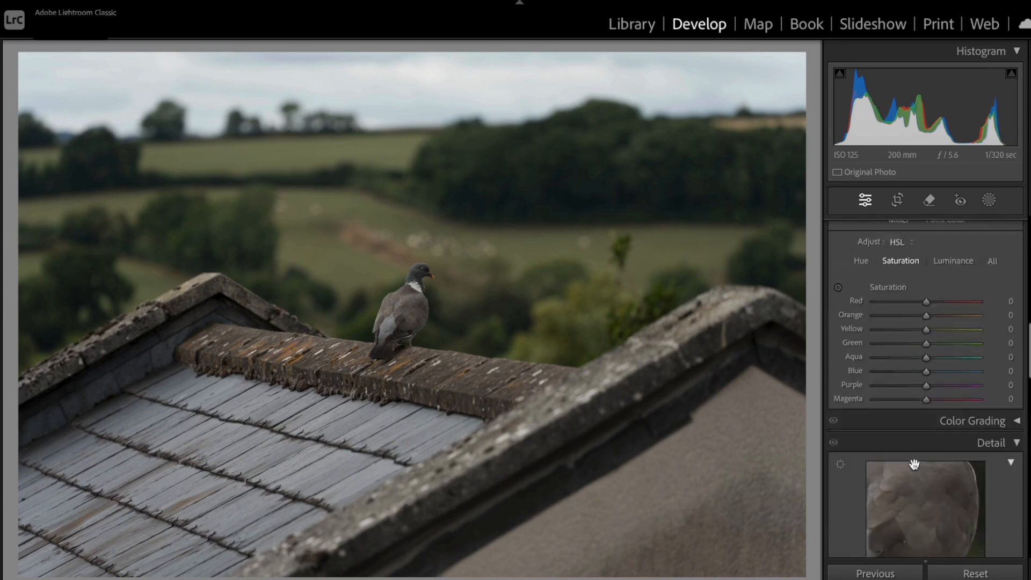
scroll(916, 469, down, 2)
scroll(916, 469, up, 17)
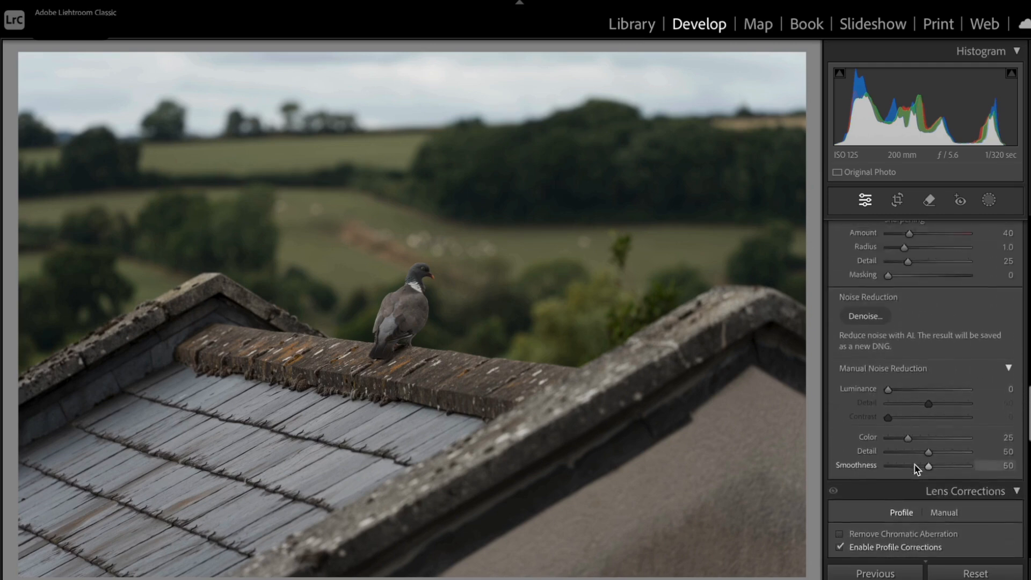
scroll(916, 469, down, 1)
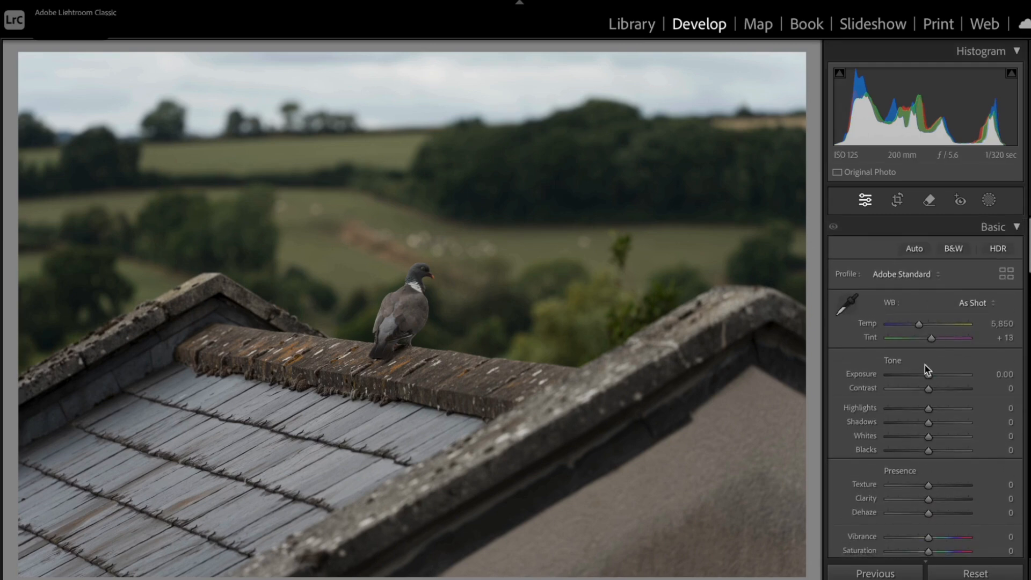
Adjust the pigeon photo's tone with Exposure +1.00, Contrast +20 and Highlights -35
scroll(951, 379, down, 4)
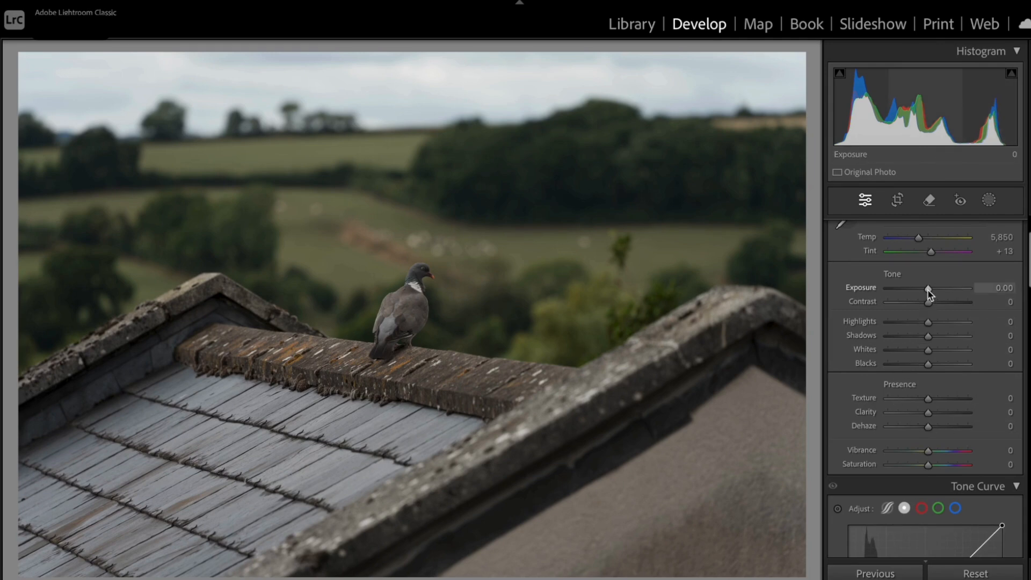
drag(928, 289, 937, 303)
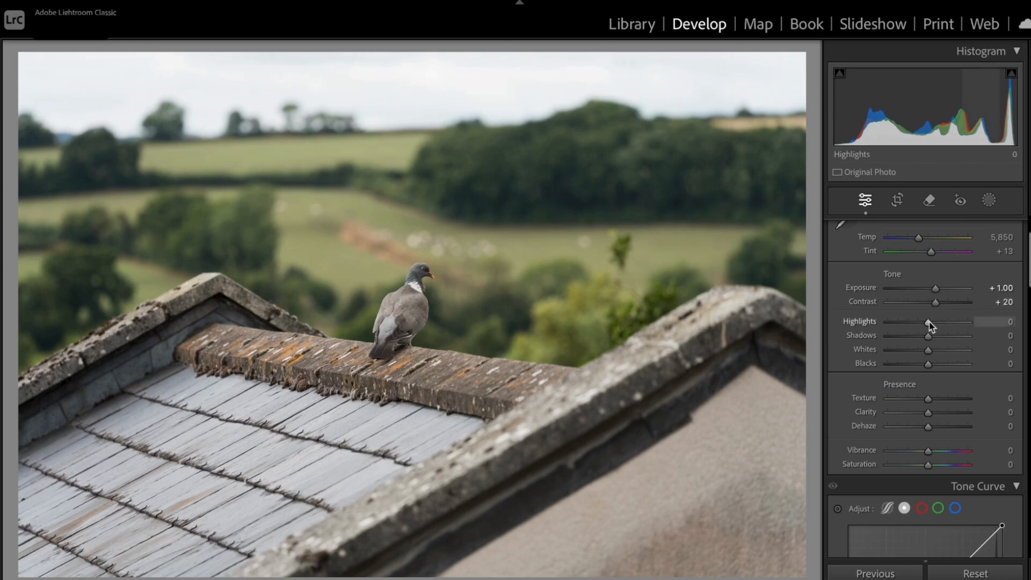
key(Down)
key(Down)
key(Down)
key(Down)
key(Down)
key(Down)
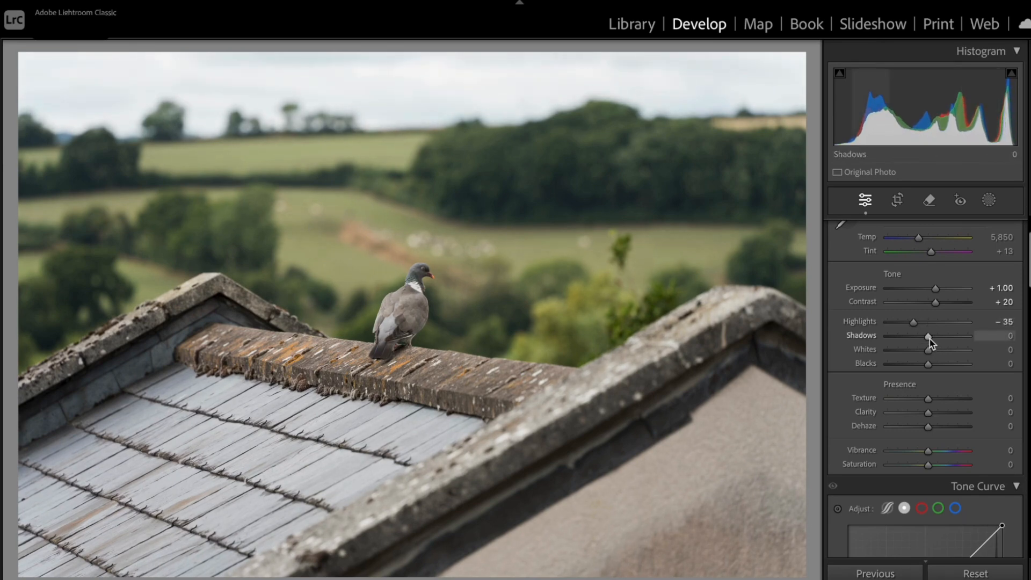
Adjust the pigeon photo's remaining tone settings with Shadows +20, Whites -30 and Blacks -20
key(Up)
key(Up)
key(Up)
key(Up)
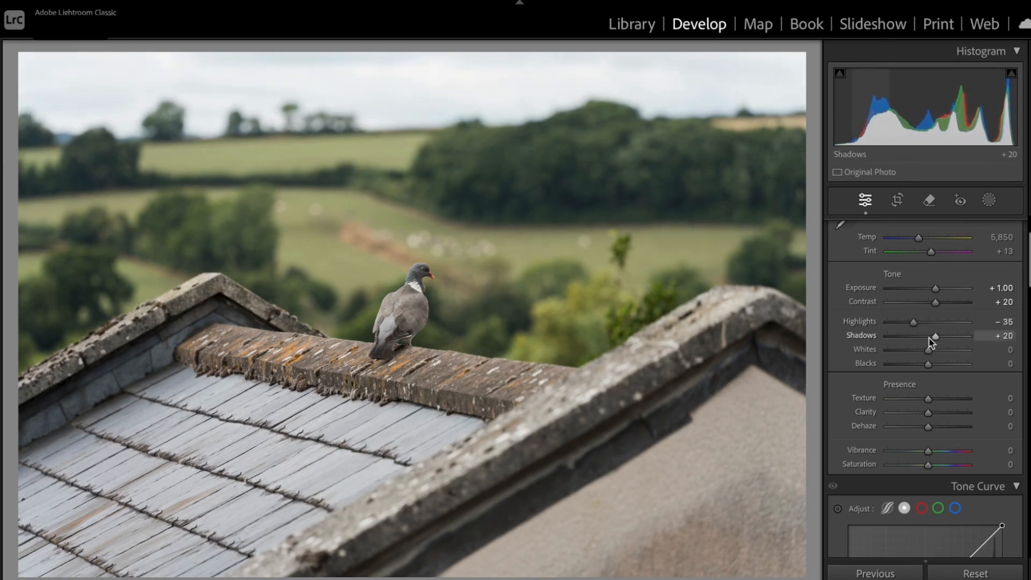
key(Down)
key(Down)
key(Down)
key(Down)
key(Down)
key(Down)
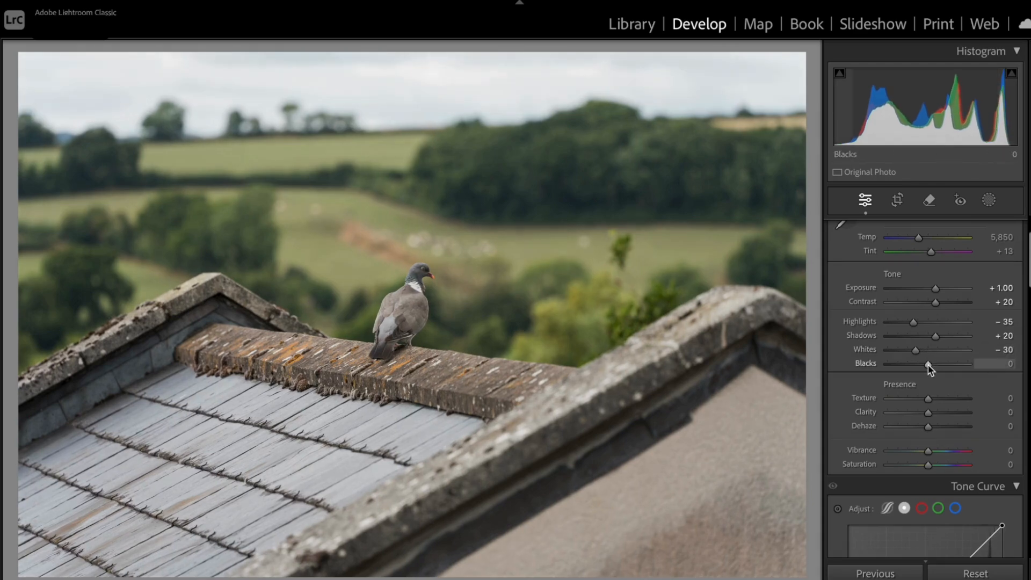
key(Down)
key(Down)
key(Down)
key(Down)
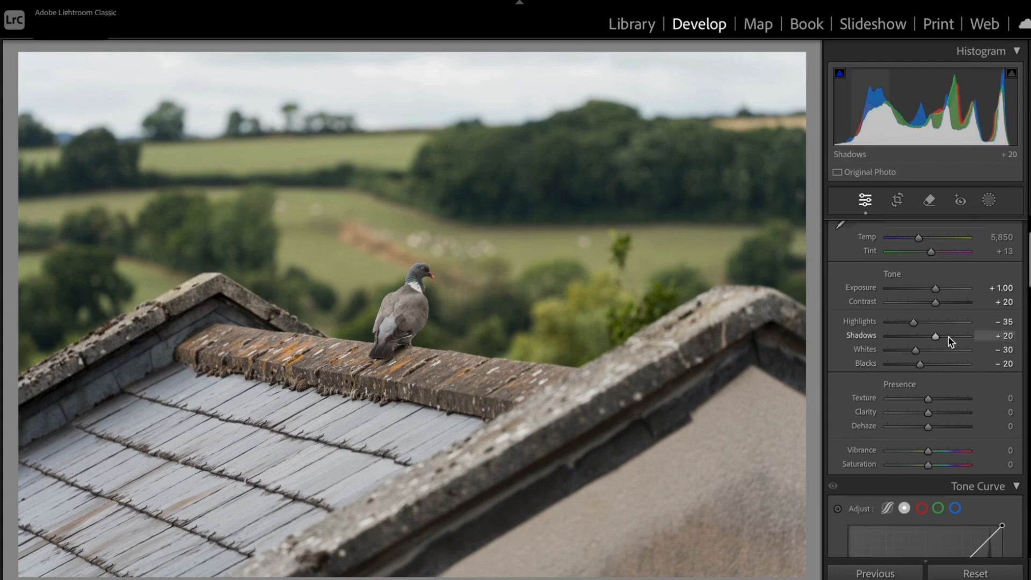
Darken the pigeon photo's corners with a Post-Crop Vignetting amount of -22
scroll(949, 340, down, 15)
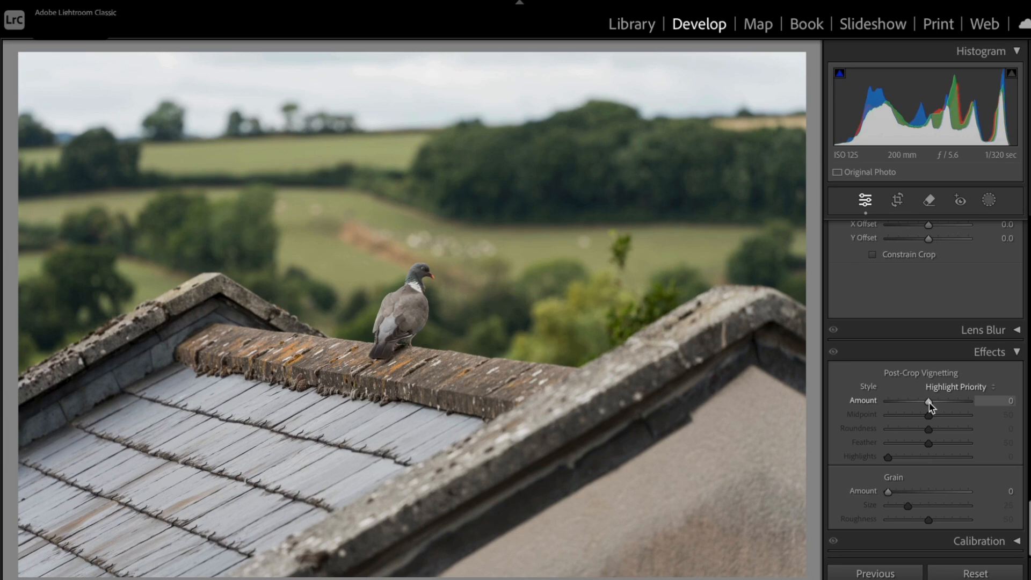
key(Down)
key(Down)
key(Down)
key(Down)
key(Down)
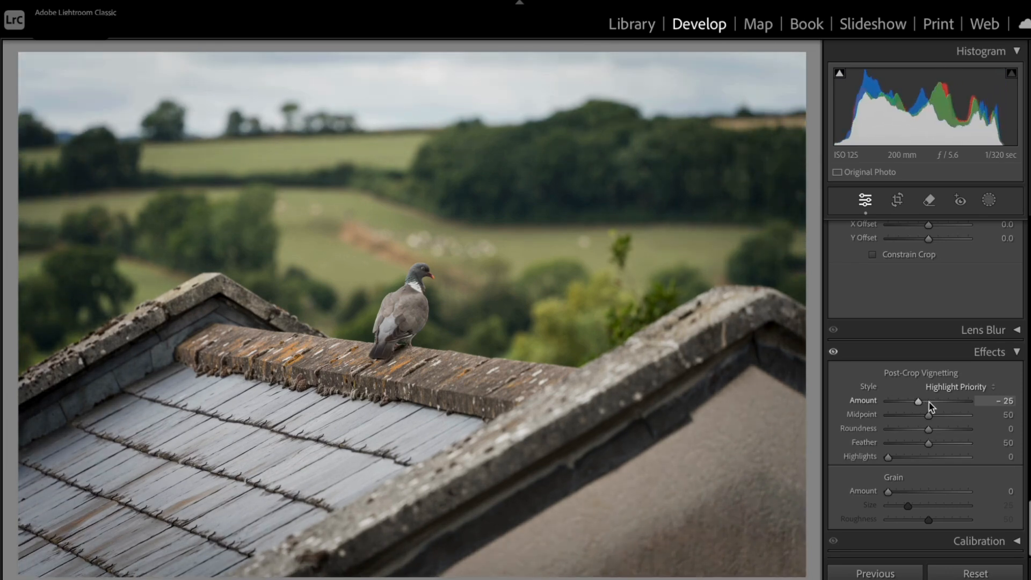
mouse_move(911, 404)
mouse_down()
mouse_move(890, 401)
mouse_move(919, 404)
mouse_up()
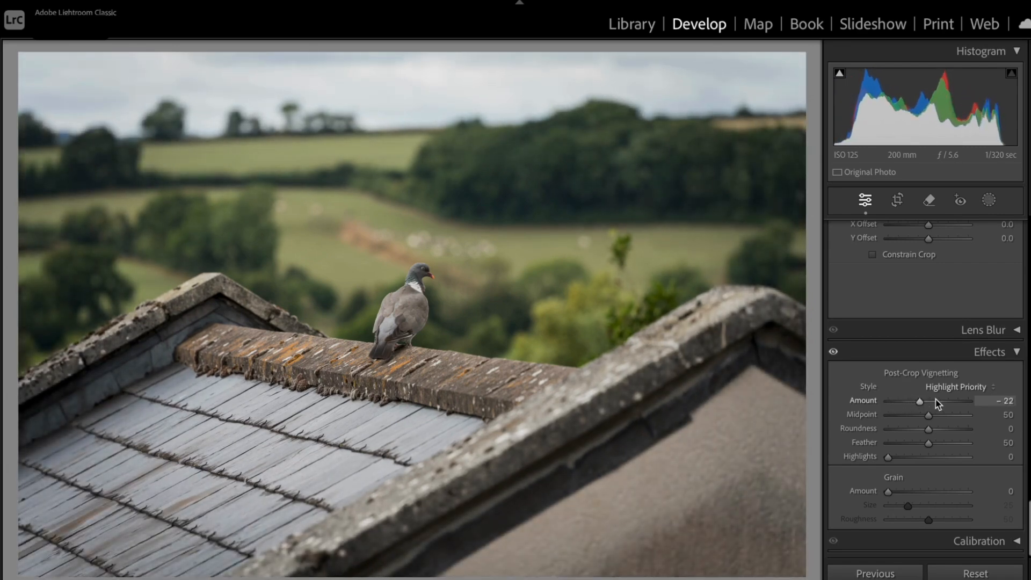
Try a cooler white balance on the pigeon photo with Temp 4,577, and reset the temperature to its default
scroll(938, 405, up, 10)
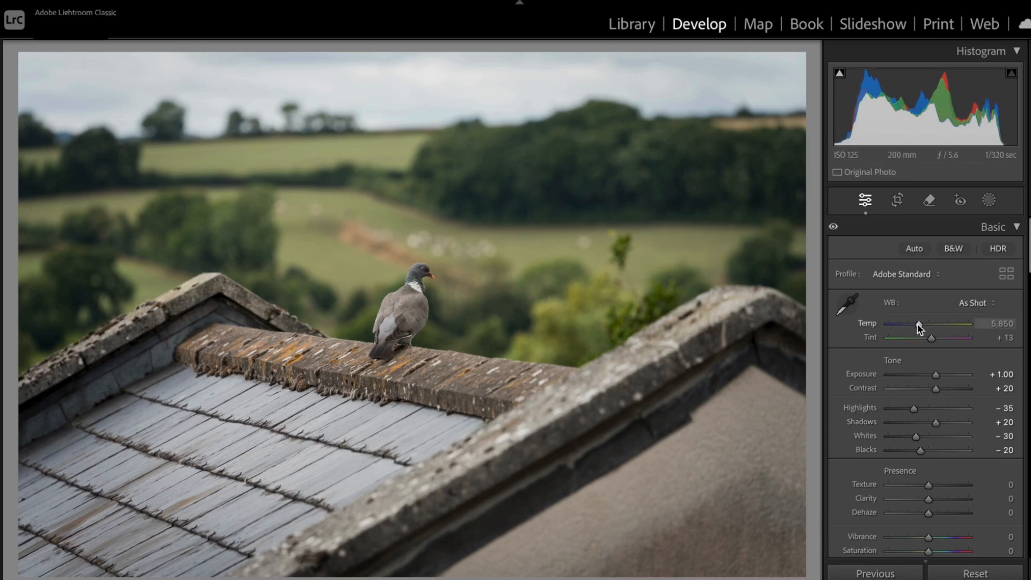
mouse_move(919, 327)
mouse_down()
mouse_move(930, 328)
mouse_move(909, 327)
mouse_up()
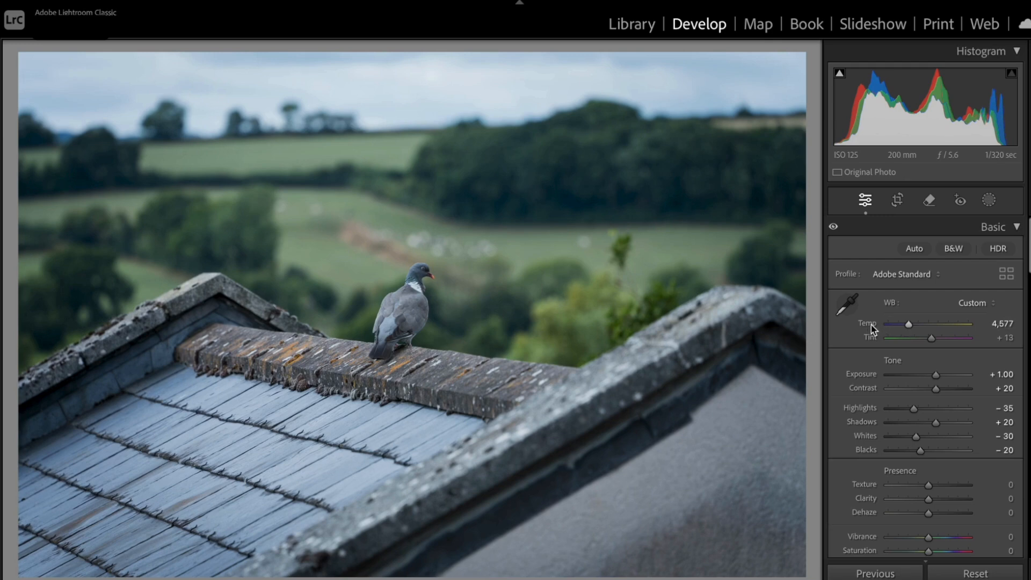
double_click(872, 329)
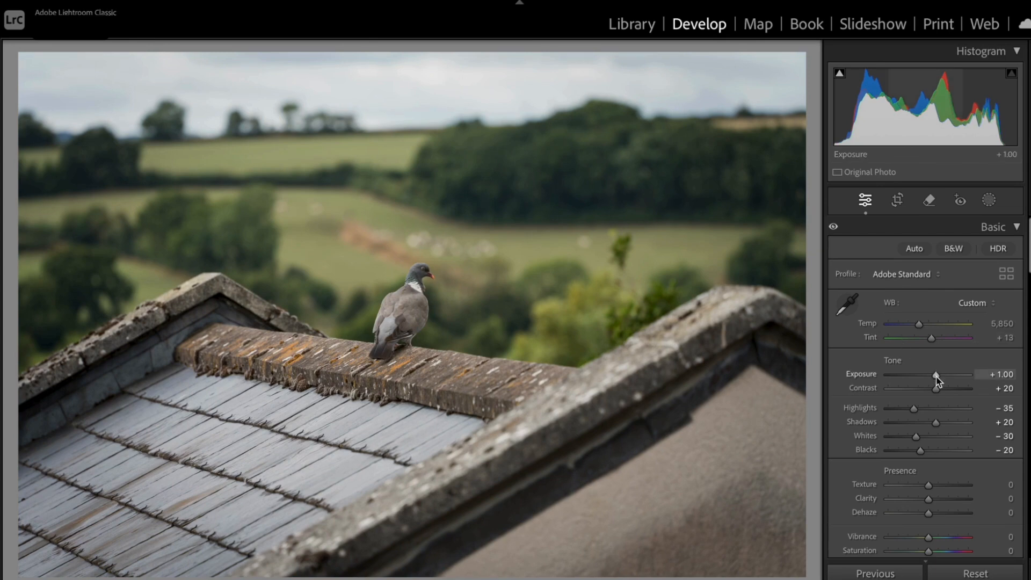
Try the pigeon photo's Shadows at +100, reset the value, and settle on +27
drag(935, 422, 970, 422)
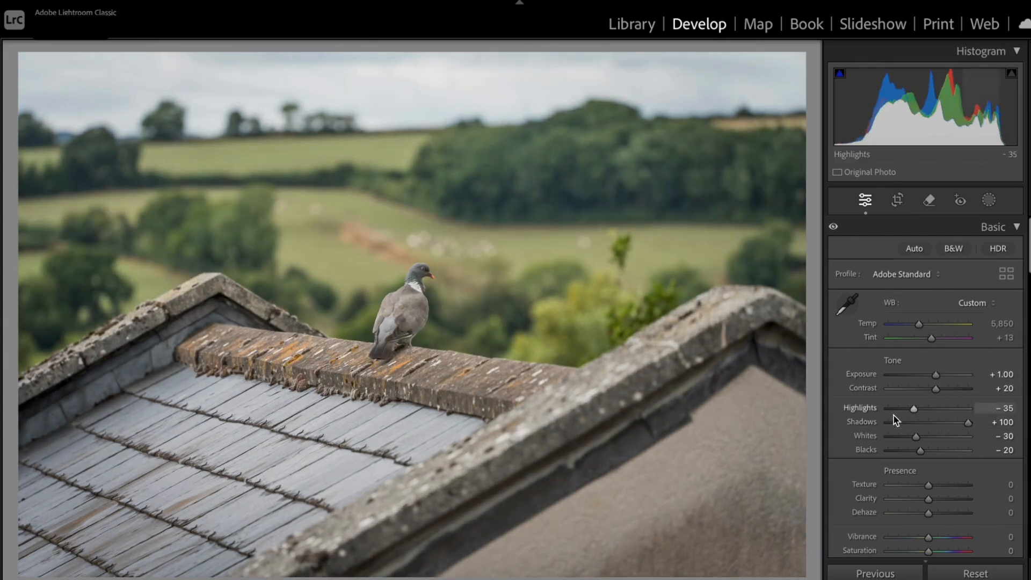
double_click(865, 421)
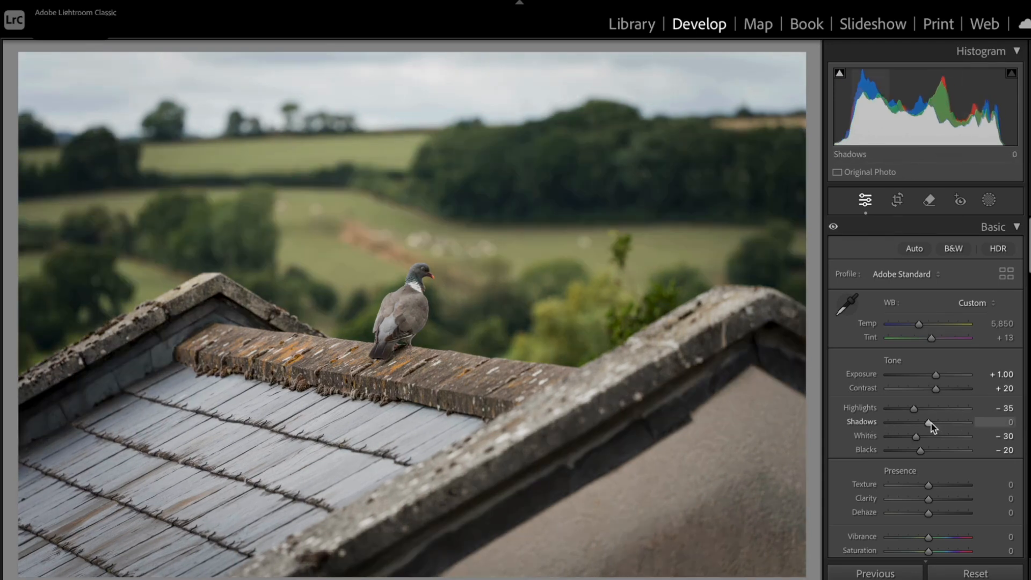
drag(928, 423, 941, 423)
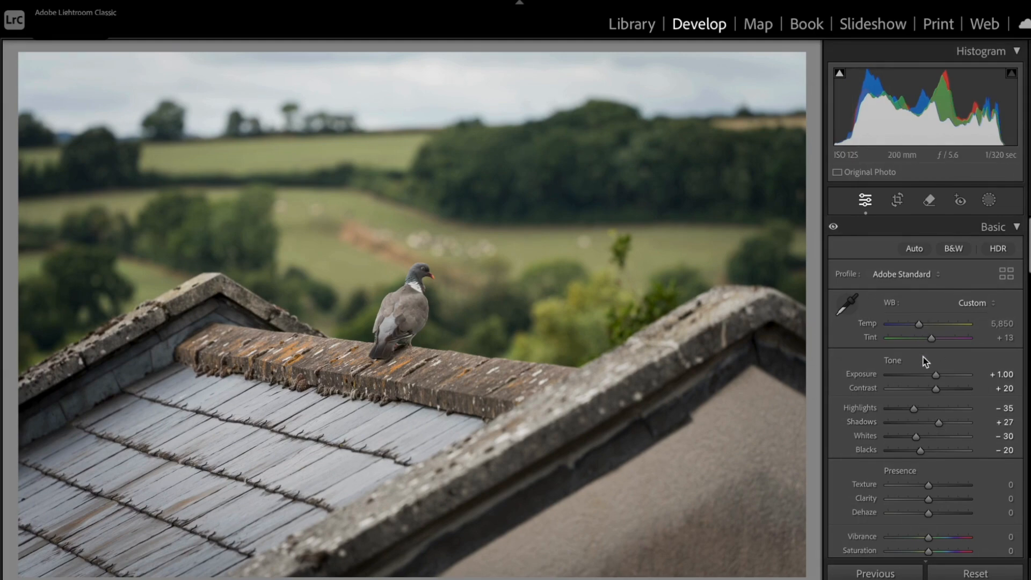
Test the pigeon photo's Contrast at +100 and at its default before settling on +22, and raise Exposure to +1.20
drag(935, 390, 974, 391)
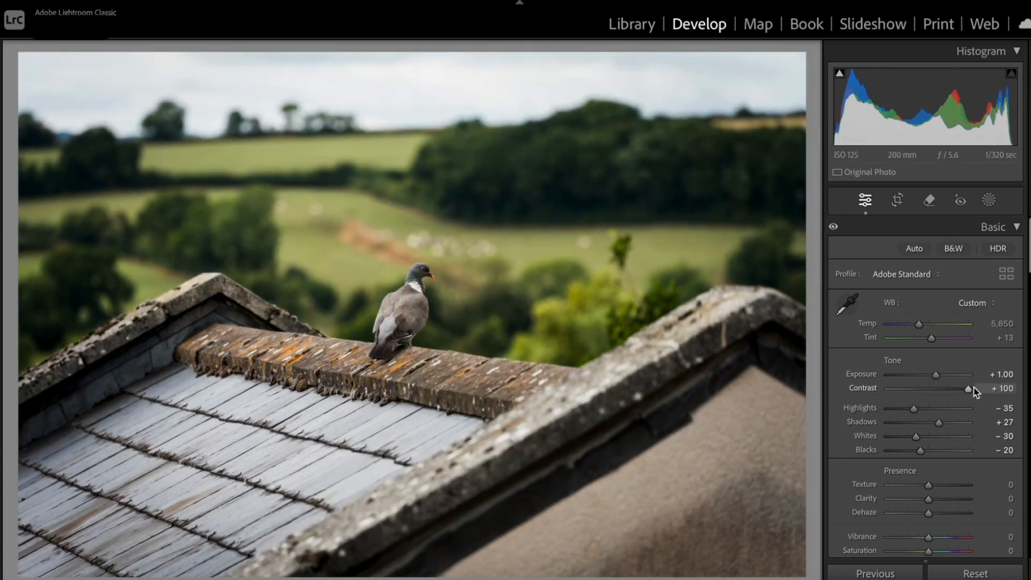
double_click(872, 389)
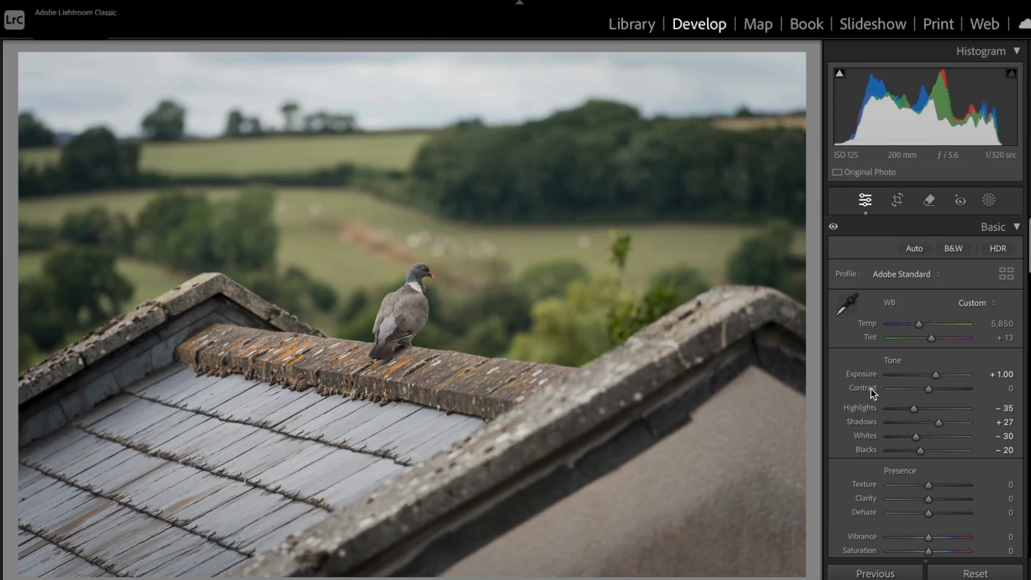
drag(928, 392, 936, 393)
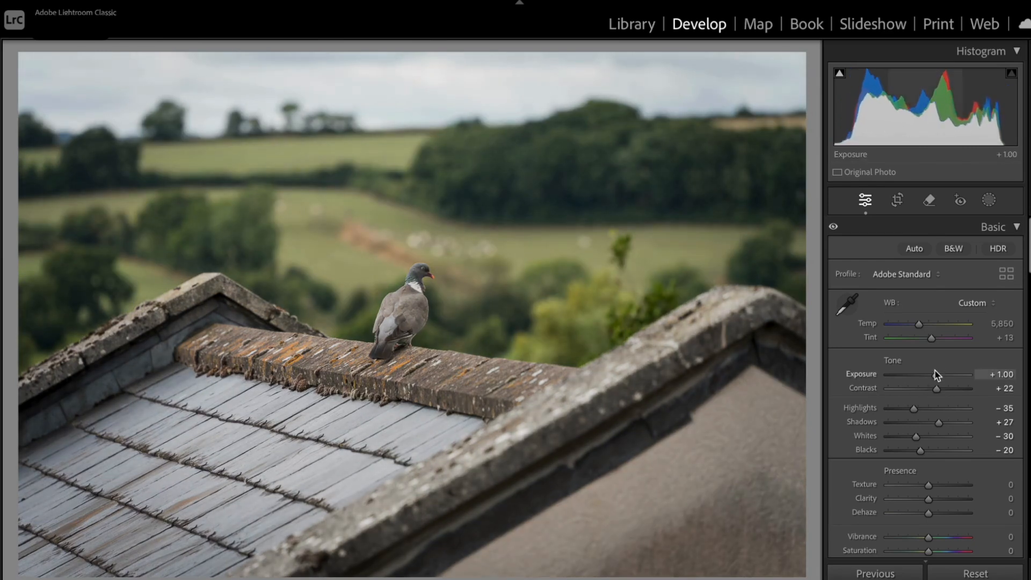
drag(934, 374, 936, 374)
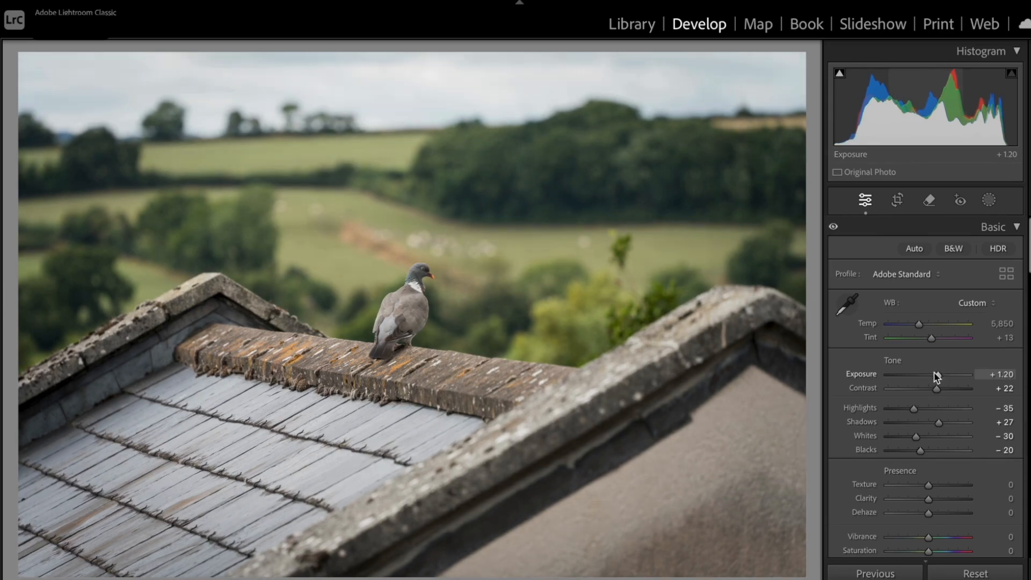
Go to the lamp photo and apply the pigeon photo's develop settings to it
key(Right)
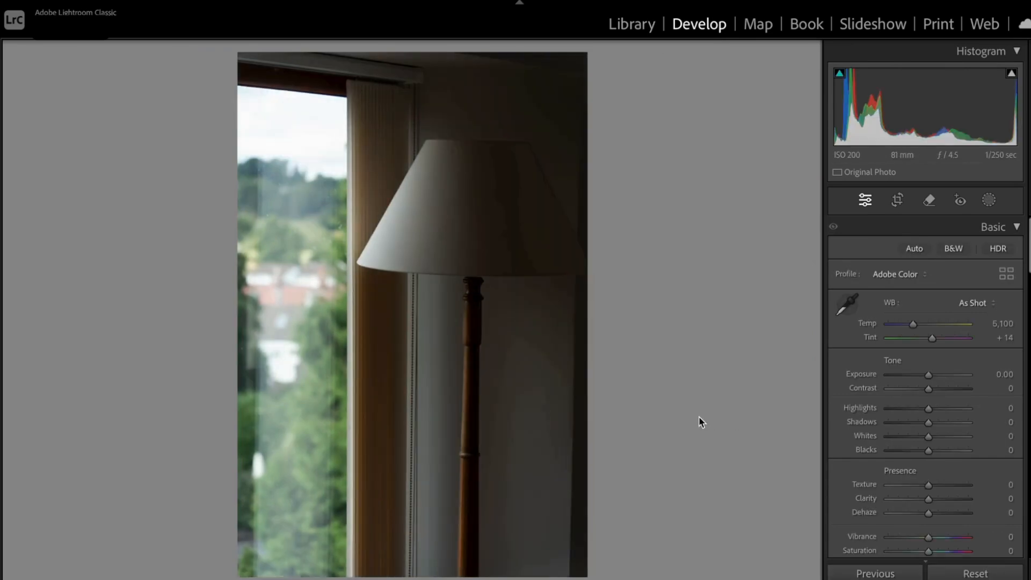
scroll(972, 436, down, 3)
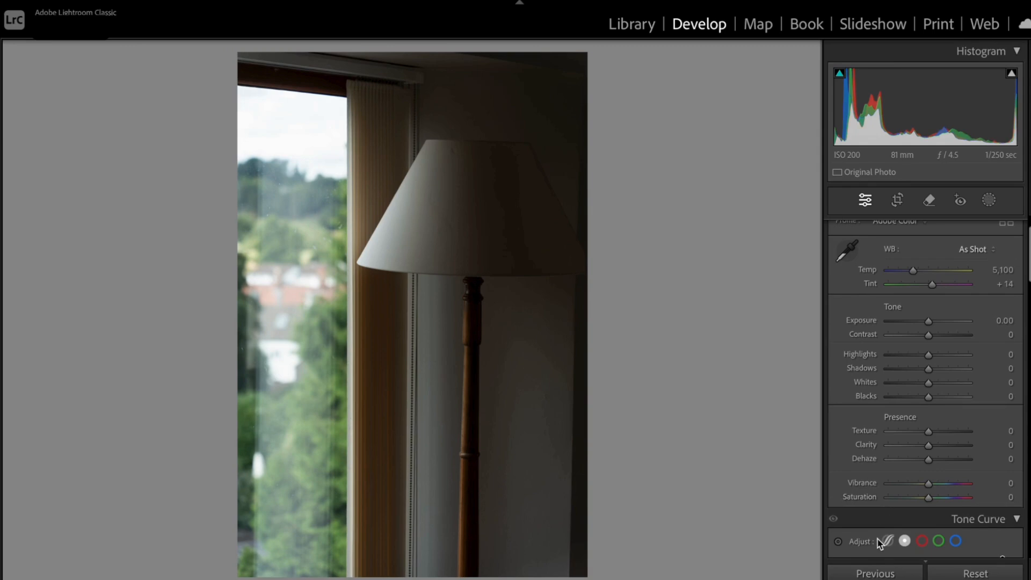
click(882, 574)
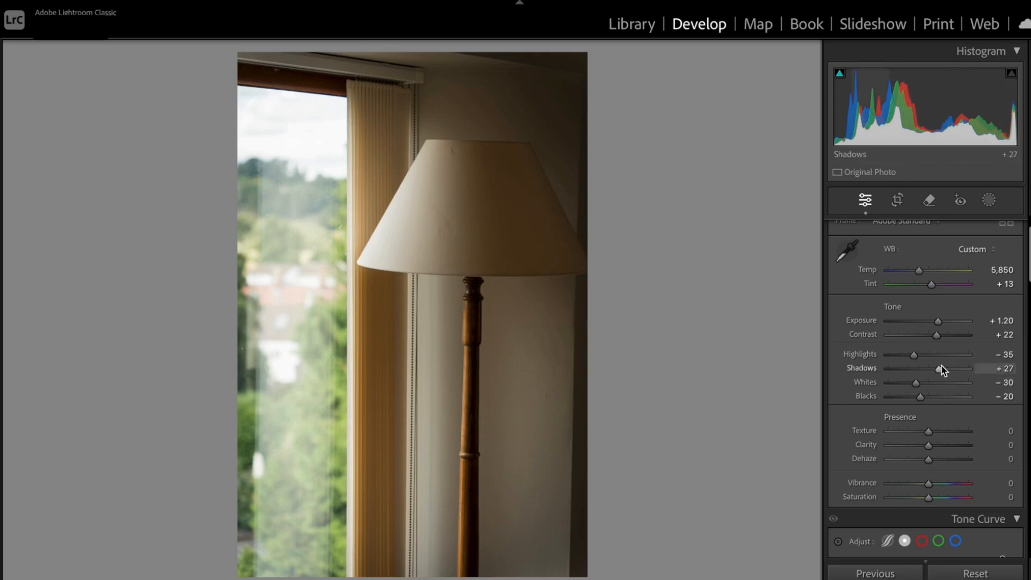
Set the lamp photo's Shadows to +30 and Highlights to -29, and convert it to black and white
drag(939, 369, 913, 360)
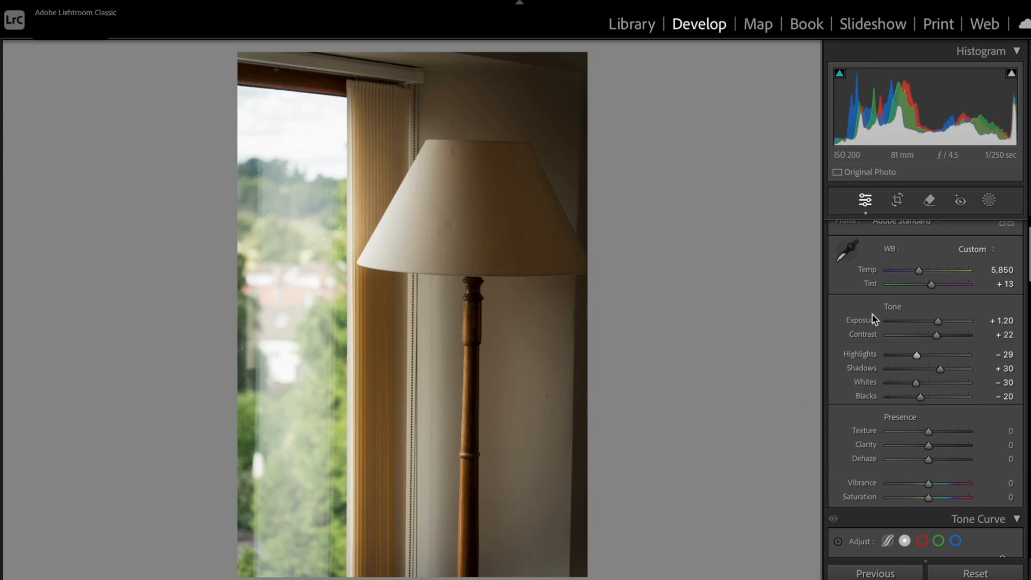
scroll(948, 306, up, 2)
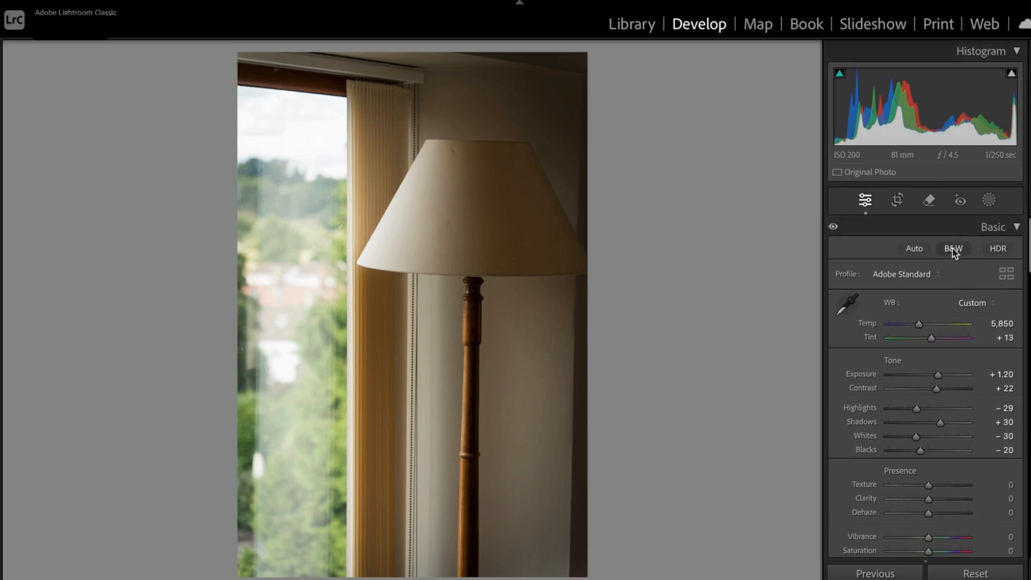
click(954, 249)
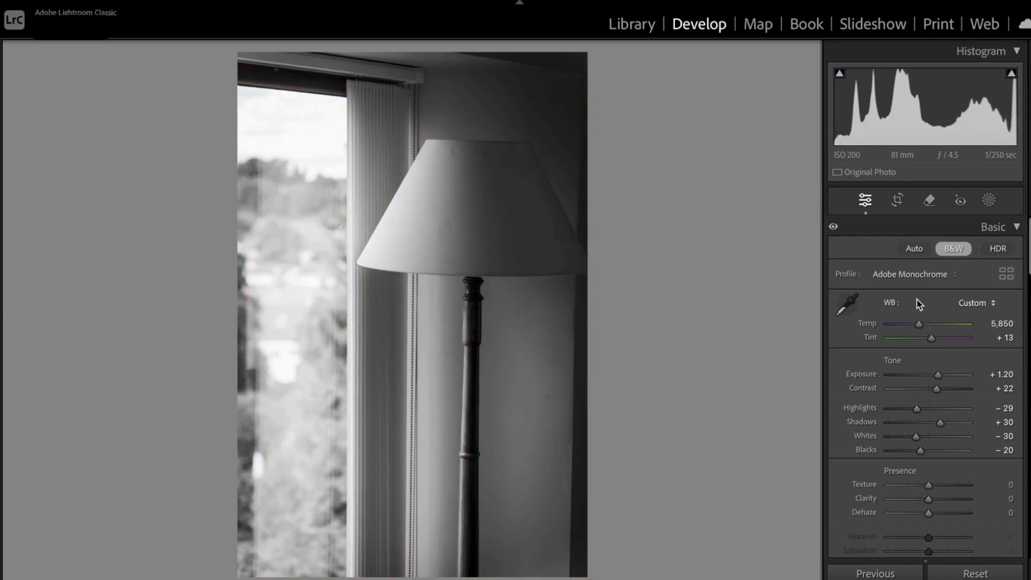
Adjust the tree and clouds photo's tone: Exposure +1.15, Contrast +25, Highlights -57, Shadows +44, Whites -53 and Blacks -23
key(Right)
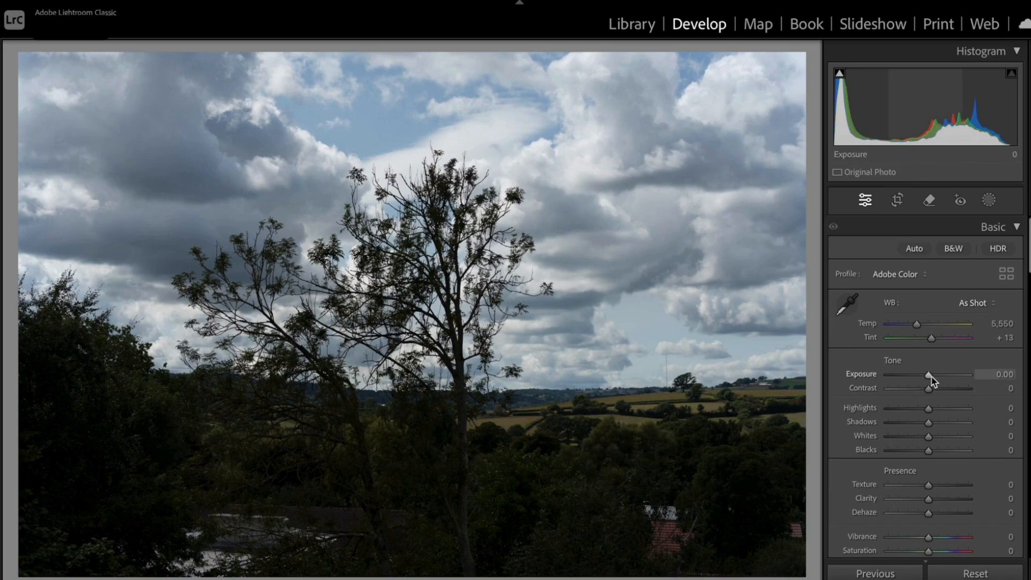
drag(931, 380, 908, 411)
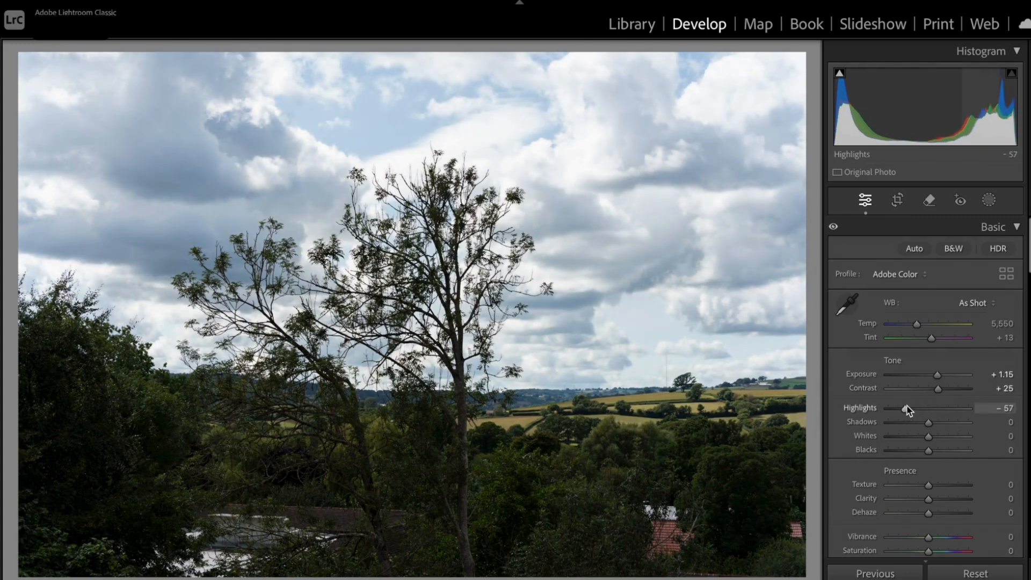
click(908, 437)
drag(928, 423, 920, 450)
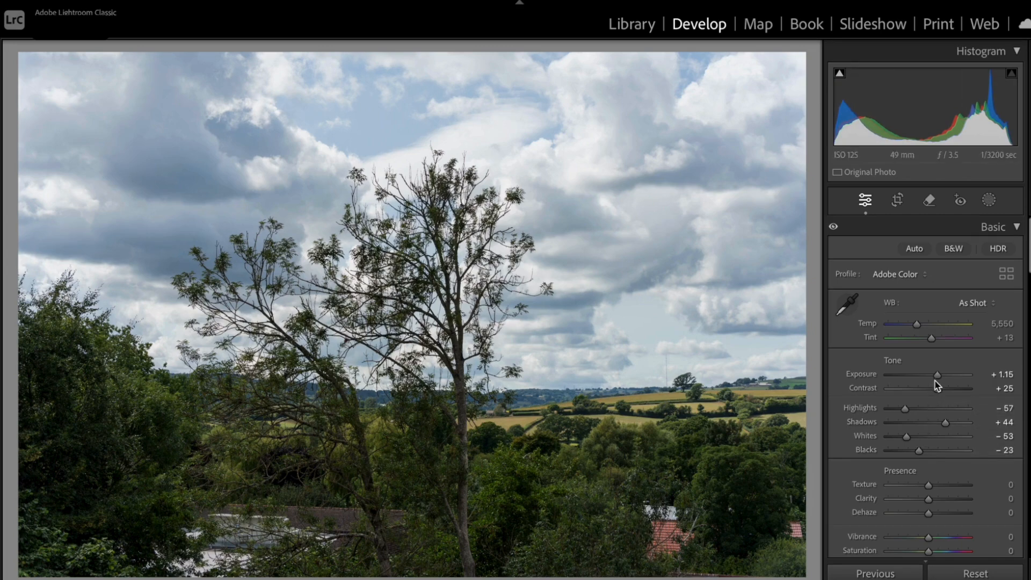
Raise the tree photo's Exposure to +1.80 and add a Post-Crop Vignetting amount of -12
drag(937, 377, 944, 378)
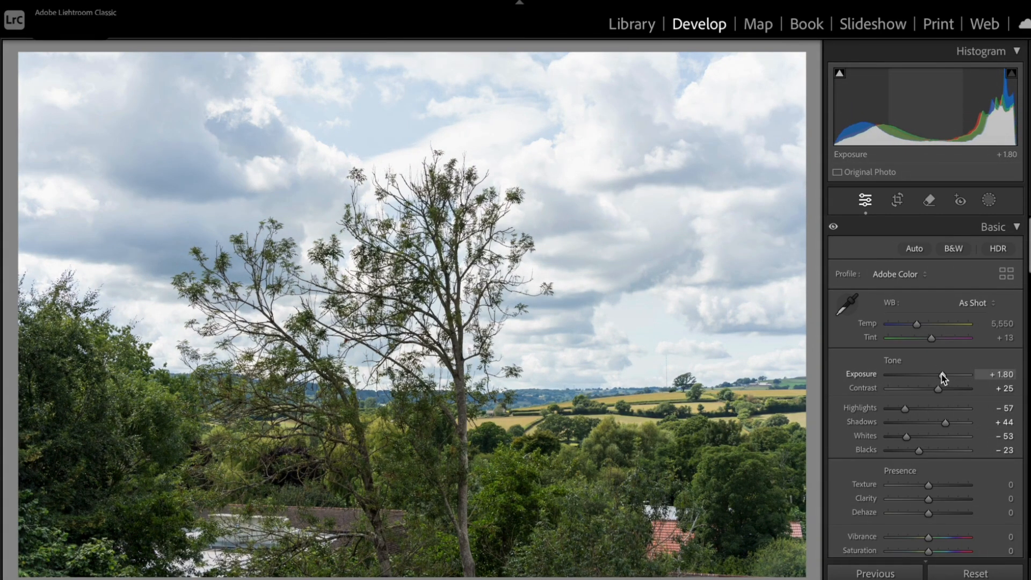
scroll(943, 378, down, 20)
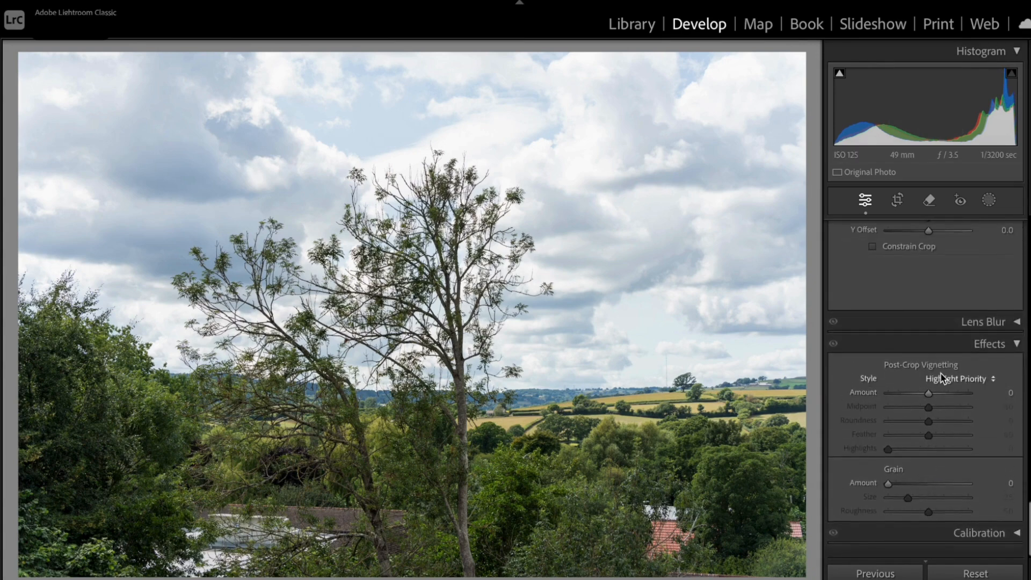
drag(931, 404, 925, 404)
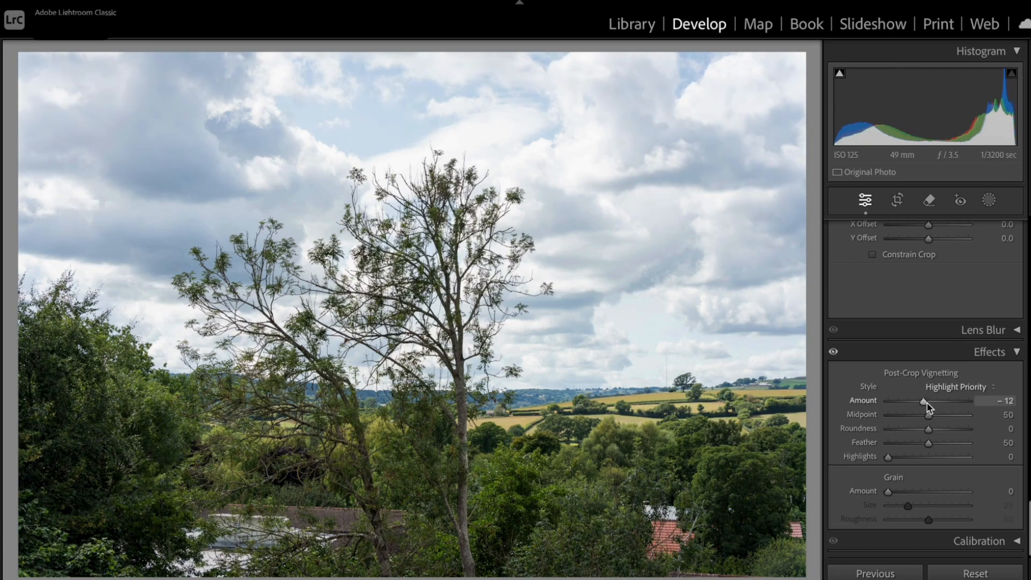
Try Dehaze at about +26 on the tree photo and reset it to its default
scroll(929, 400, up, 20)
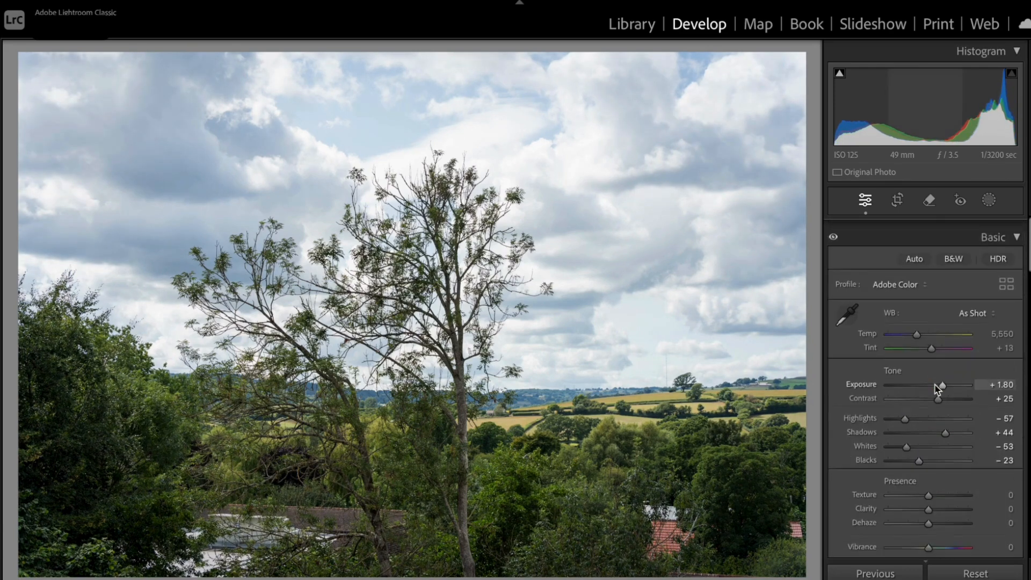
scroll(932, 468, down, 3)
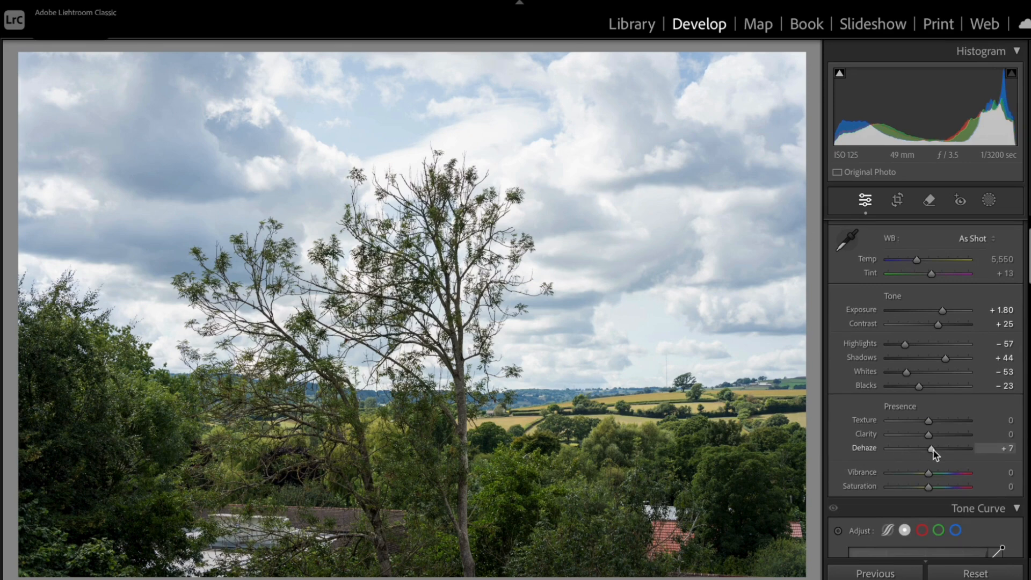
drag(934, 452, 941, 454)
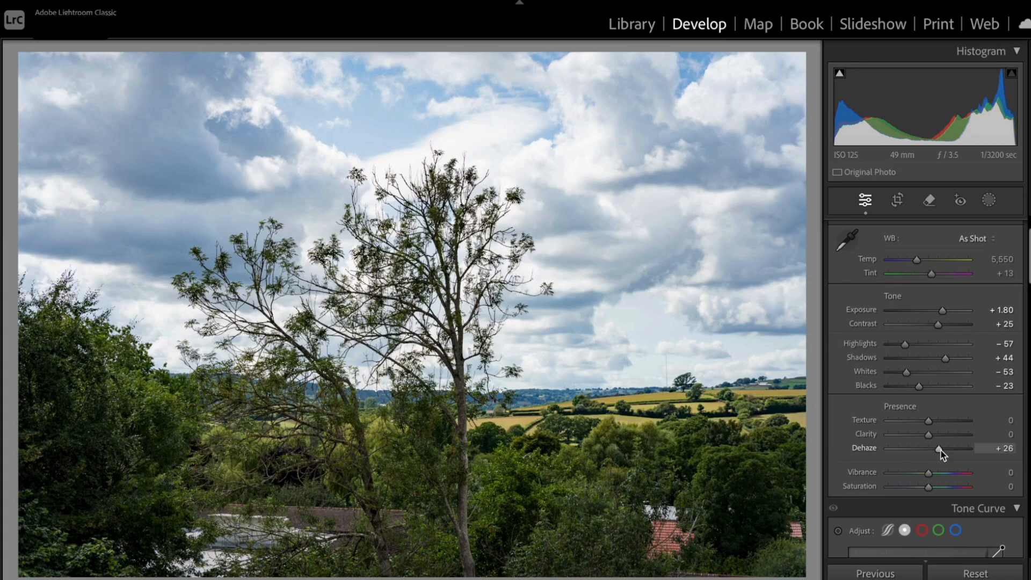
mouse_move(940, 454)
mouse_down()
mouse_move(964, 454)
mouse_move(941, 454)
mouse_up()
double_click(864, 448)
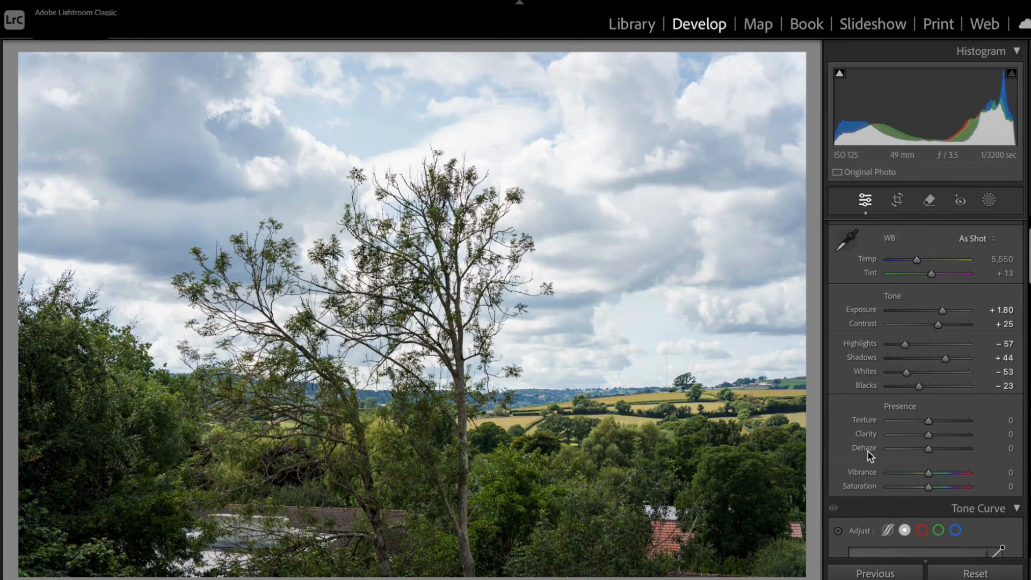
Adjust the farmland photo's tone: Exposure +0.80, Contrast +22, Highlights -40, Shadows +24, Whites -41 and Blacks -20
key(Right)
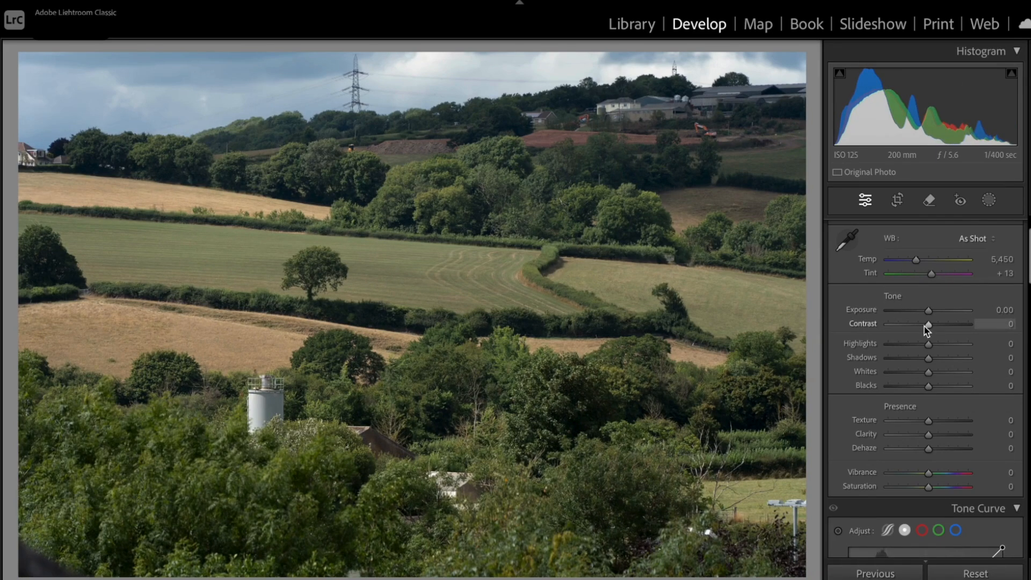
drag(930, 314, 935, 315)
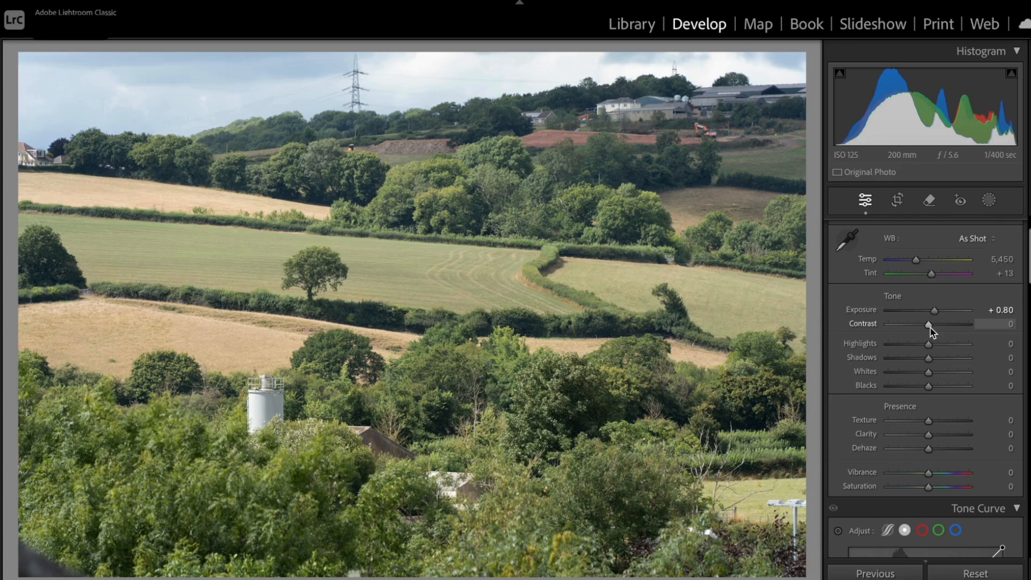
drag(930, 329, 919, 388)
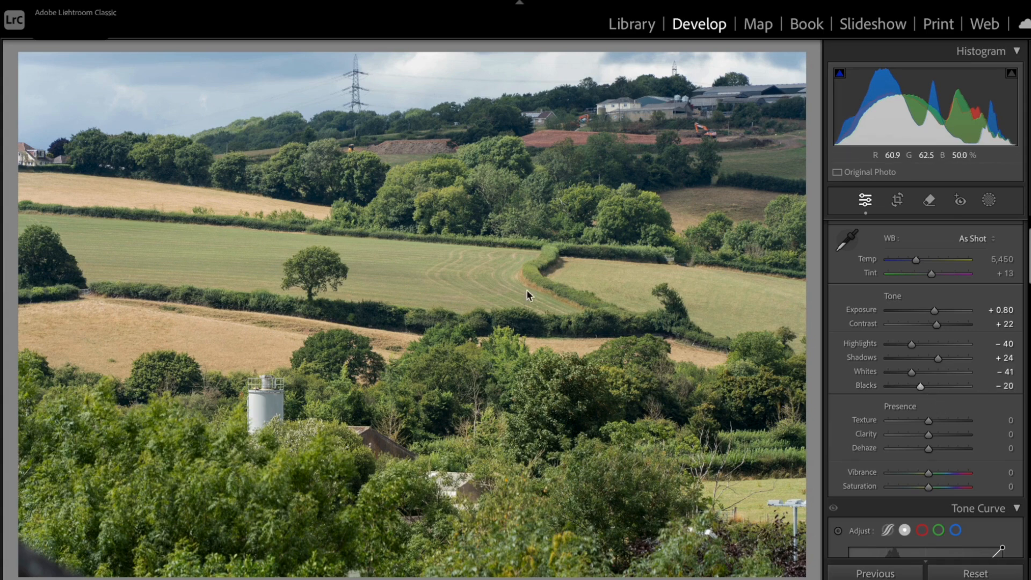
Try cloning over the silo in the farmland photo, resampling from the hilltop buildings, and reset the Remove edits
click(929, 201)
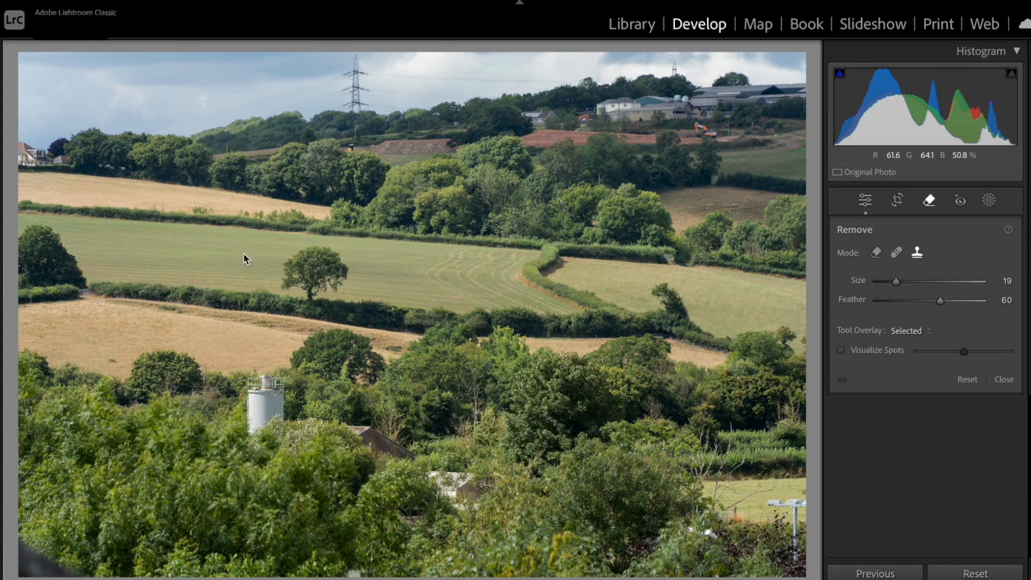
scroll(242, 254, up, 2)
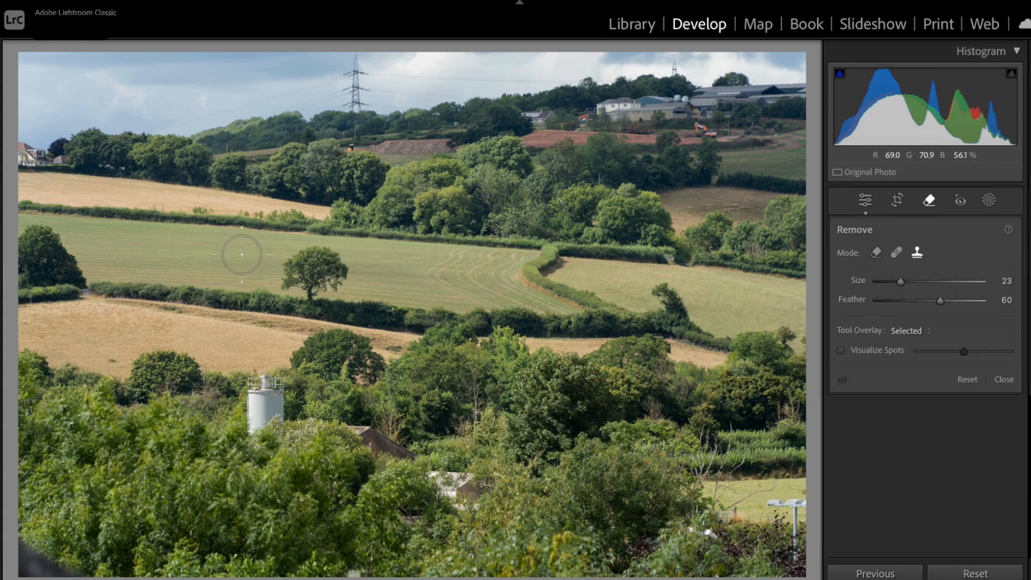
scroll(242, 254, down, 1)
mouse_move(245, 374)
mouse_down()
mouse_move(277, 382)
mouse_move(278, 409)
mouse_move(257, 426)
mouse_move(243, 415)
mouse_move(254, 393)
mouse_up()
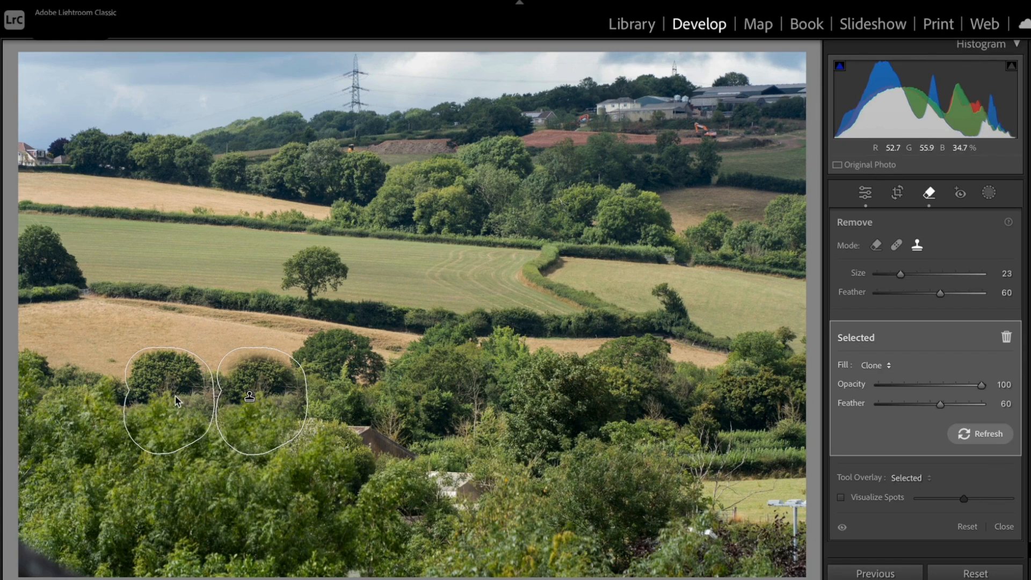
mouse_move(174, 397)
mouse_down()
mouse_move(131, 411)
mouse_move(90, 403)
mouse_move(711, 154)
mouse_move(593, 184)
mouse_move(716, 145)
mouse_move(724, 132)
mouse_up()
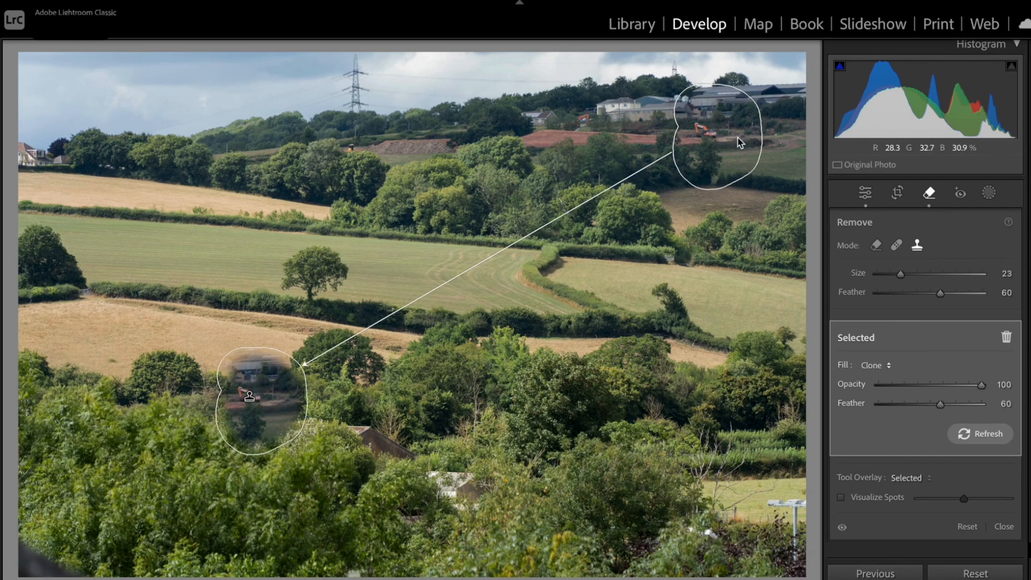
click(967, 527)
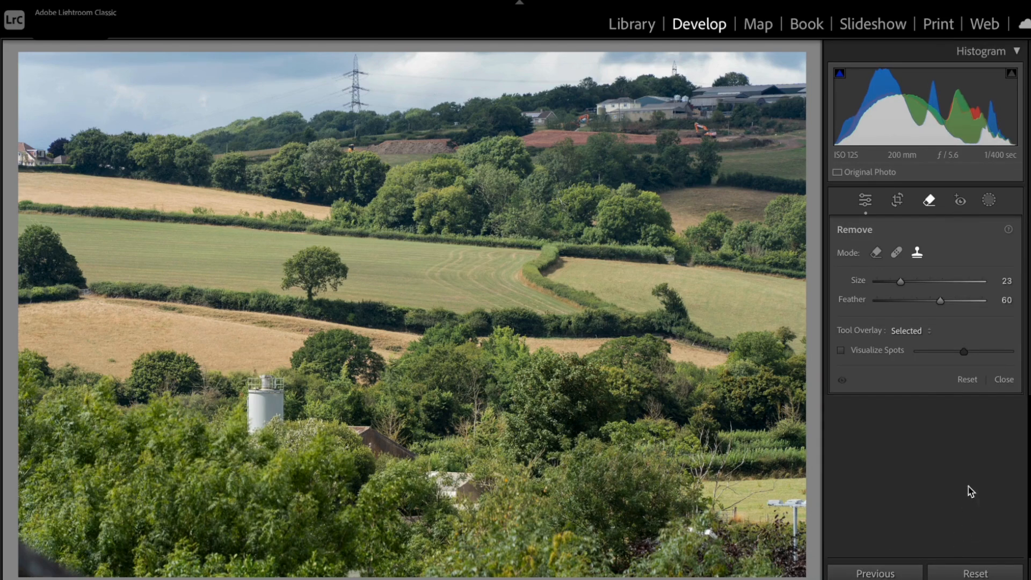
click(1003, 380)
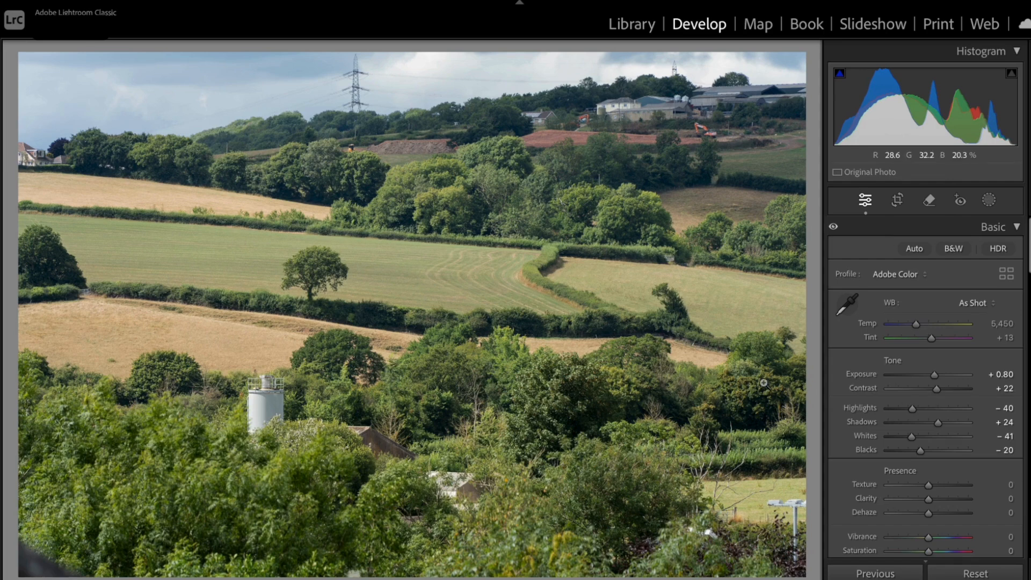
Apply the previous photo's settings to the garden photo and lower its Highlights to -47
key(Right)
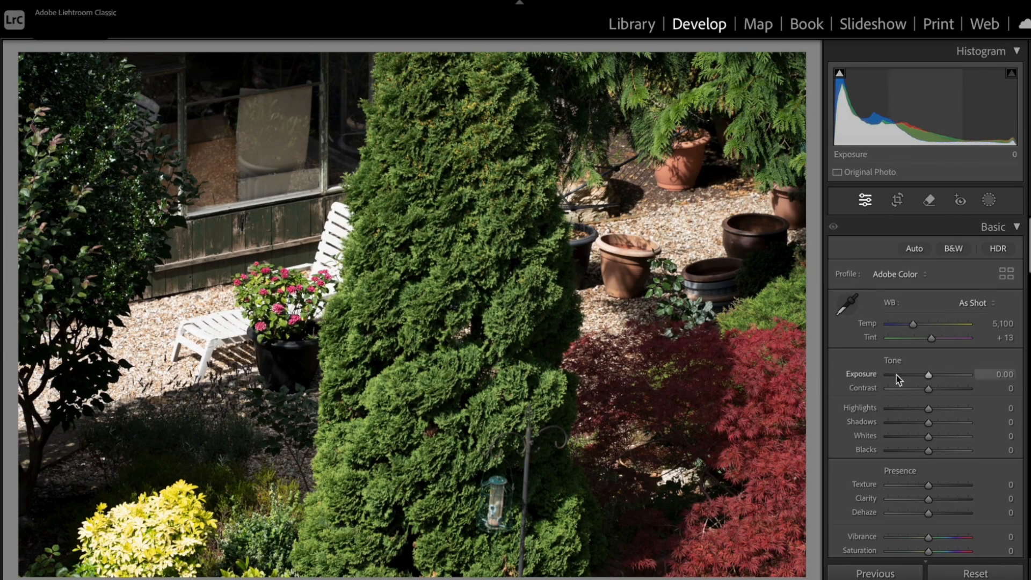
click(875, 574)
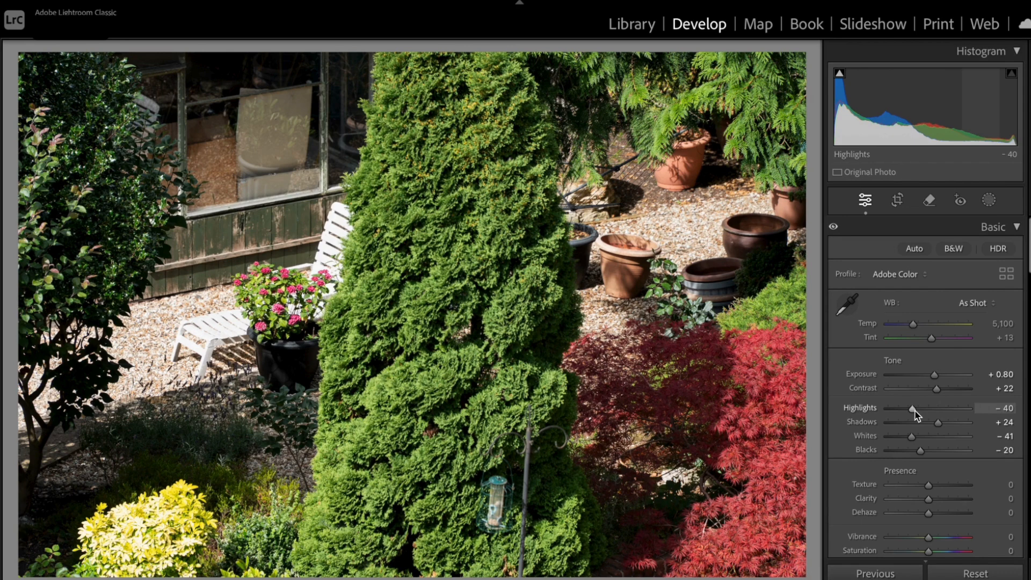
mouse_move(911, 410)
mouse_down()
mouse_move(887, 412)
mouse_move(913, 413)
mouse_up()
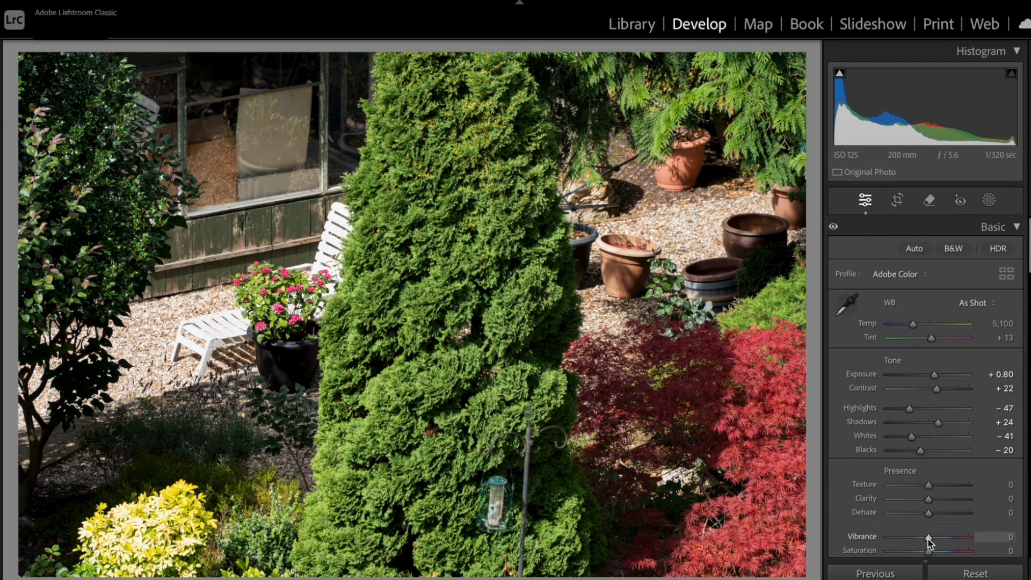
mouse_move(929, 539)
mouse_down()
mouse_move(952, 539)
mouse_move(928, 539)
mouse_up()
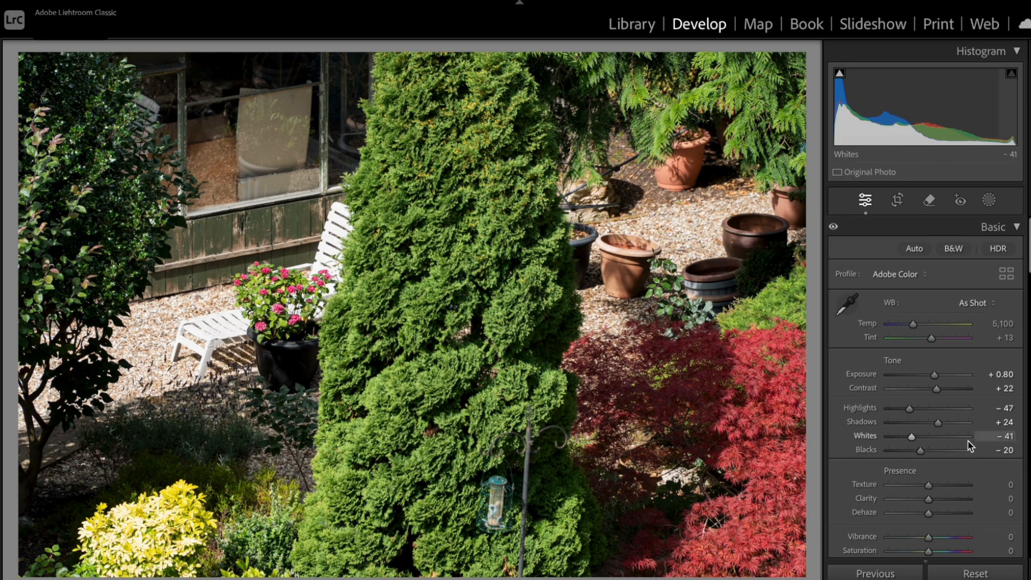
Set the garden photo's Color Mixer saturation to -2 for Red and -1 for Green
scroll(967, 441, down, 3)
scroll(966, 441, down, 6)
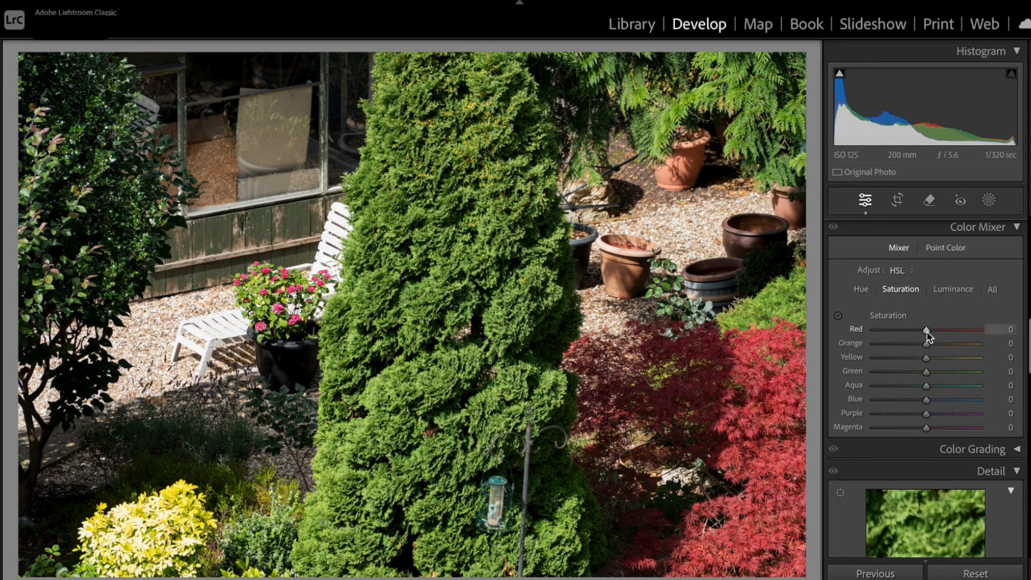
mouse_move(926, 332)
mouse_down()
mouse_move(905, 332)
mouse_move(964, 334)
mouse_move(926, 334)
mouse_up()
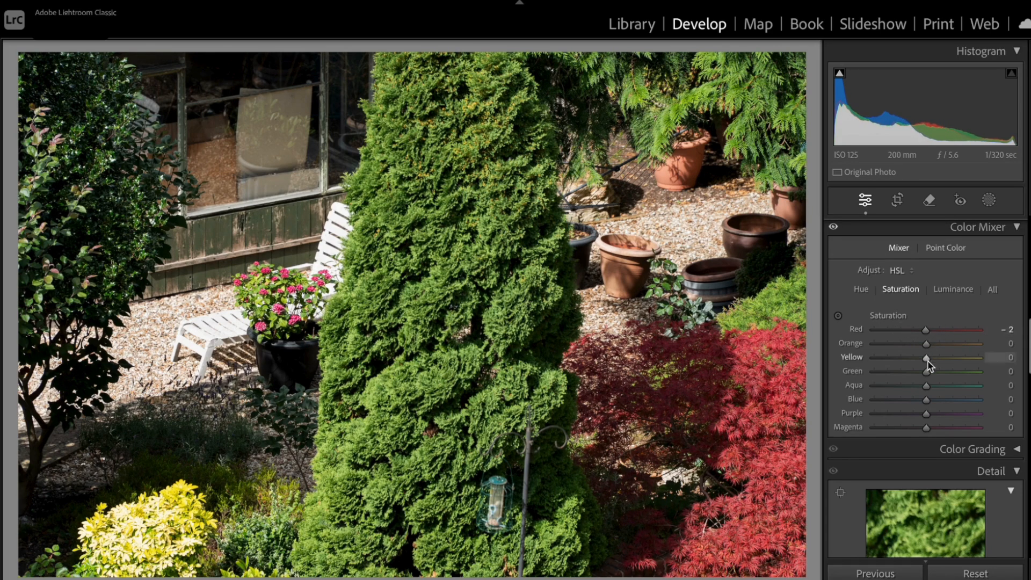
mouse_move(924, 373)
mouse_down()
mouse_move(892, 373)
mouse_move(962, 375)
mouse_move(925, 377)
mouse_up()
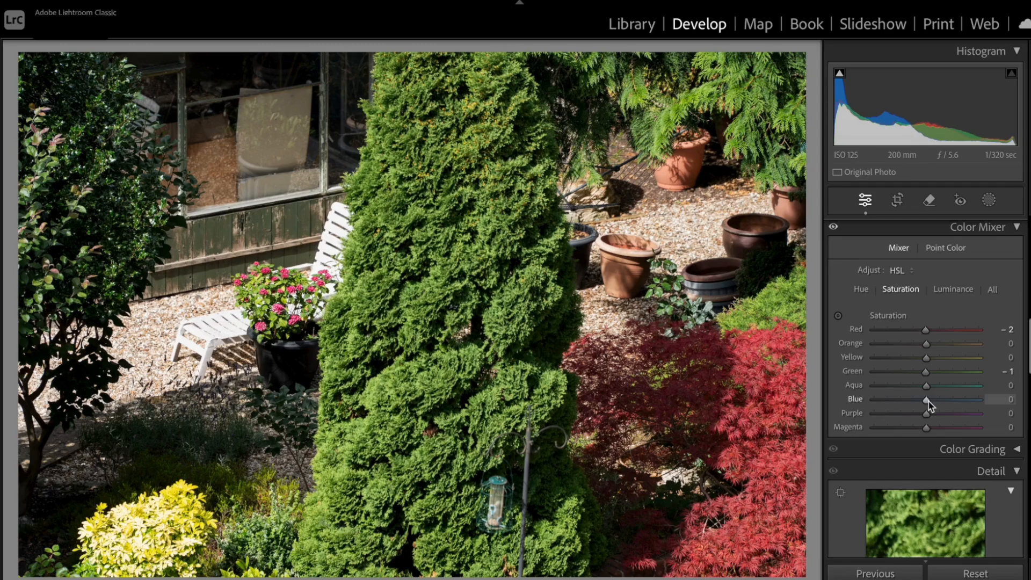
drag(933, 406, 902, 424)
Adjust the windowsill plant photo's tone: Shadows +68, Exposure +1.75, Highlights -63 and Whites -59
scroll(937, 397, up, 10)
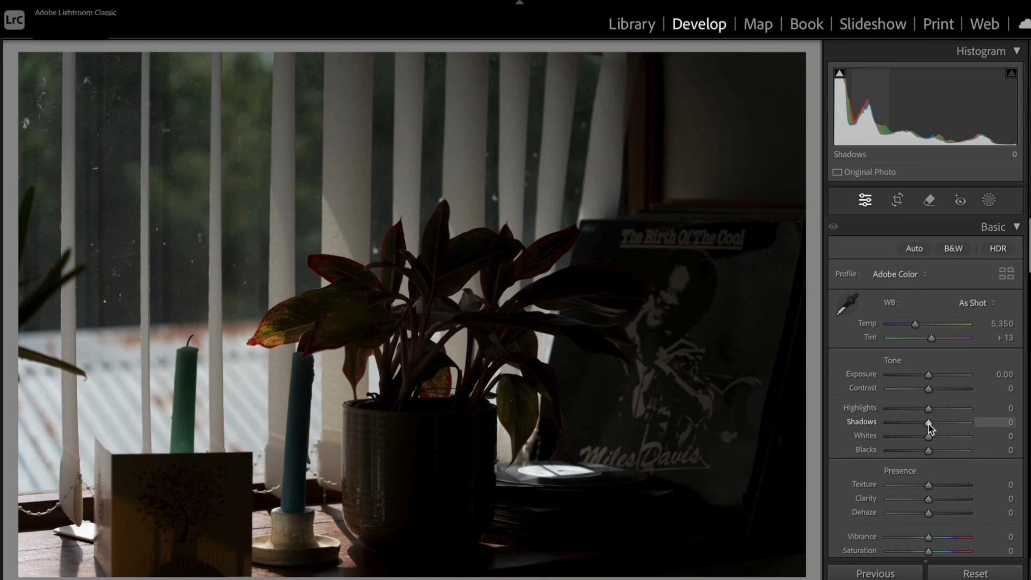
drag(928, 425, 956, 428)
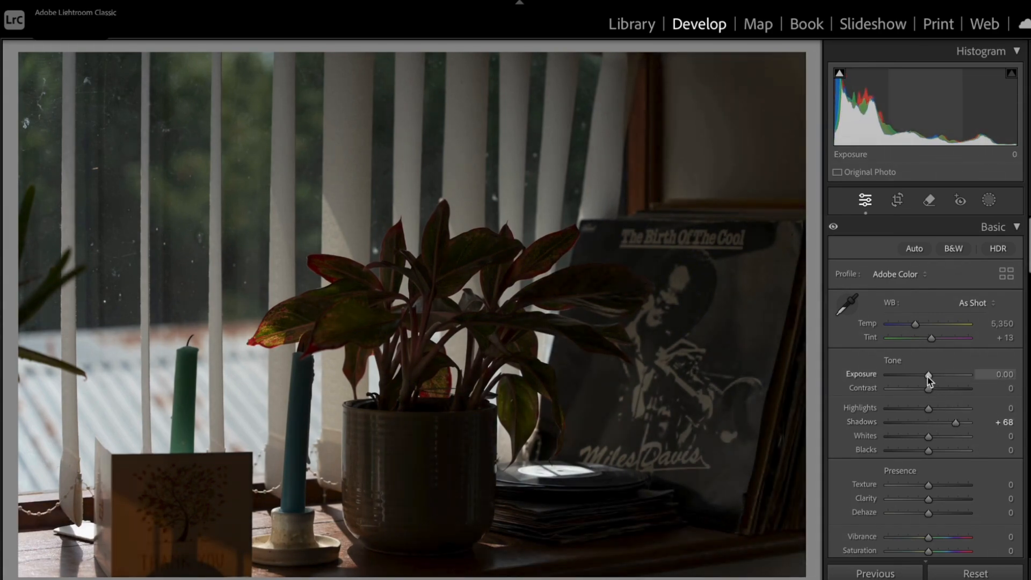
drag(930, 377, 942, 377)
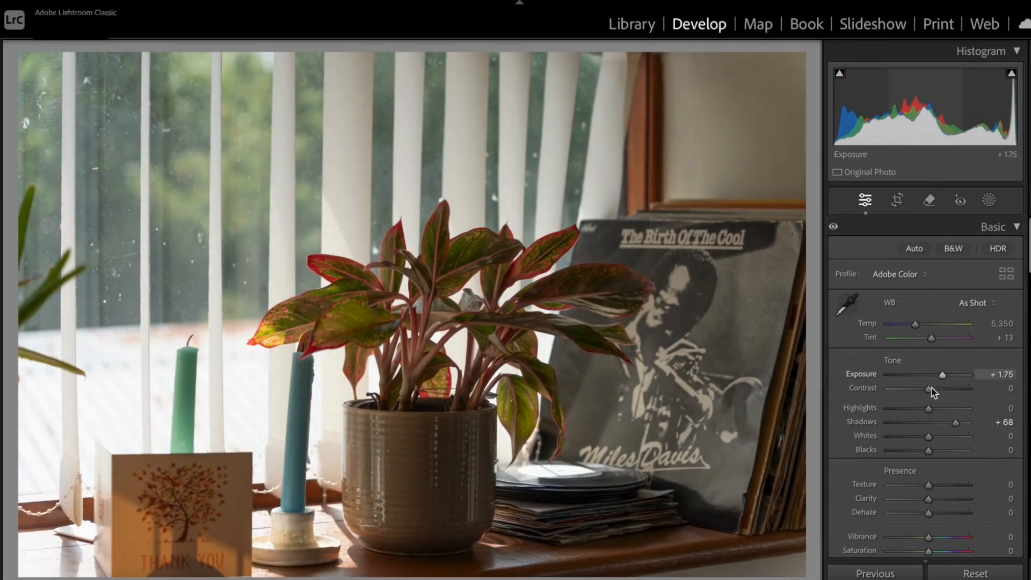
click(904, 409)
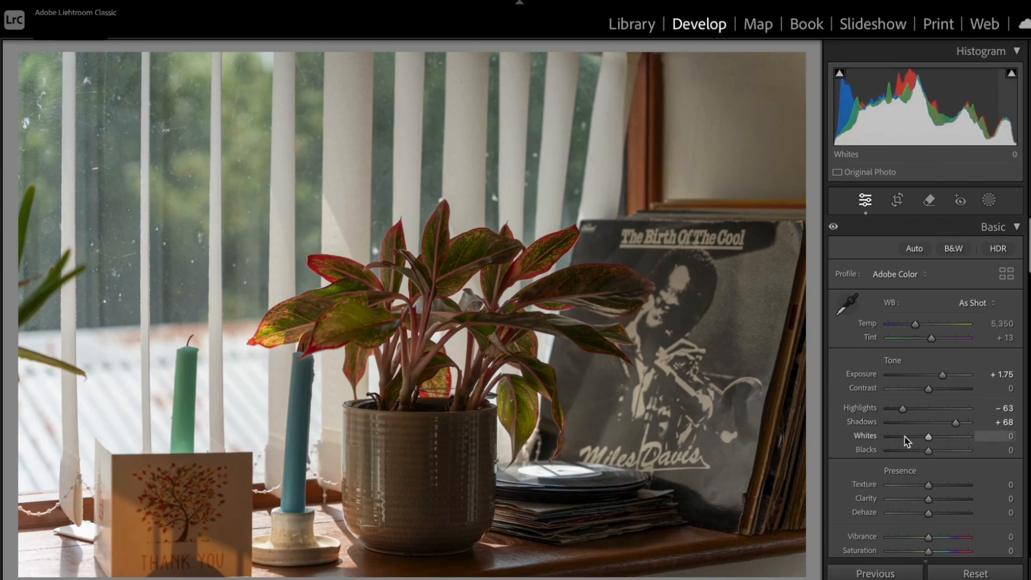
click(905, 436)
Add a Post-Crop Vignetting amount of -24 to the plant photo, and set Blacks -16, Contrast +13 and Exposure +2.15
scroll(962, 396, down, 10)
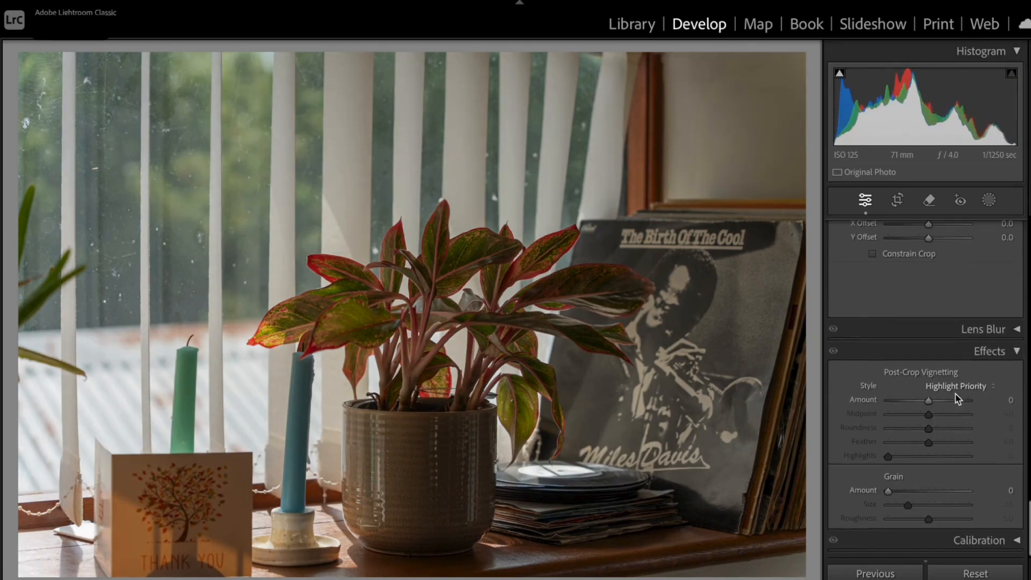
drag(933, 405, 923, 403)
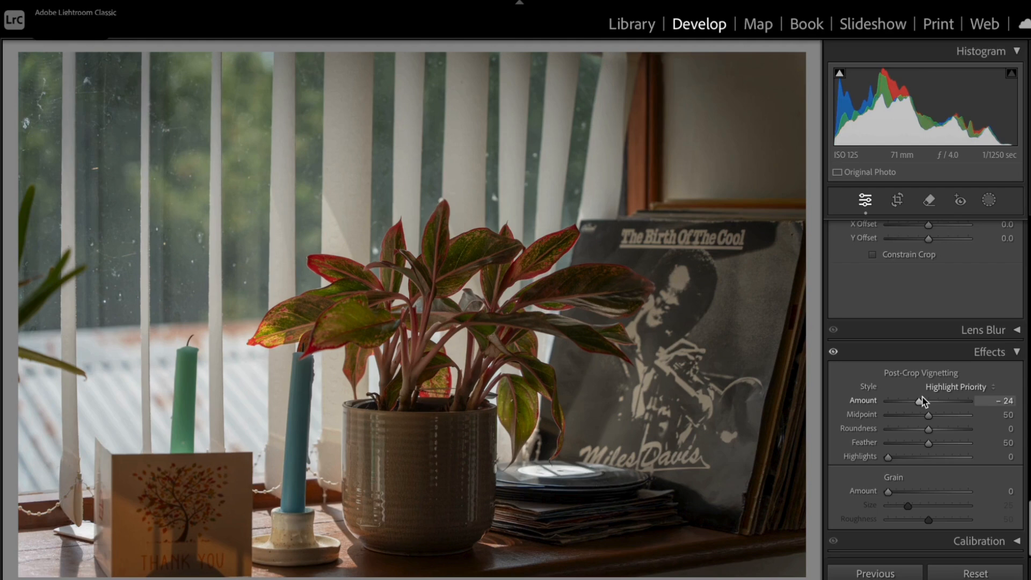
scroll(944, 381, up, 5)
scroll(944, 381, up, 8)
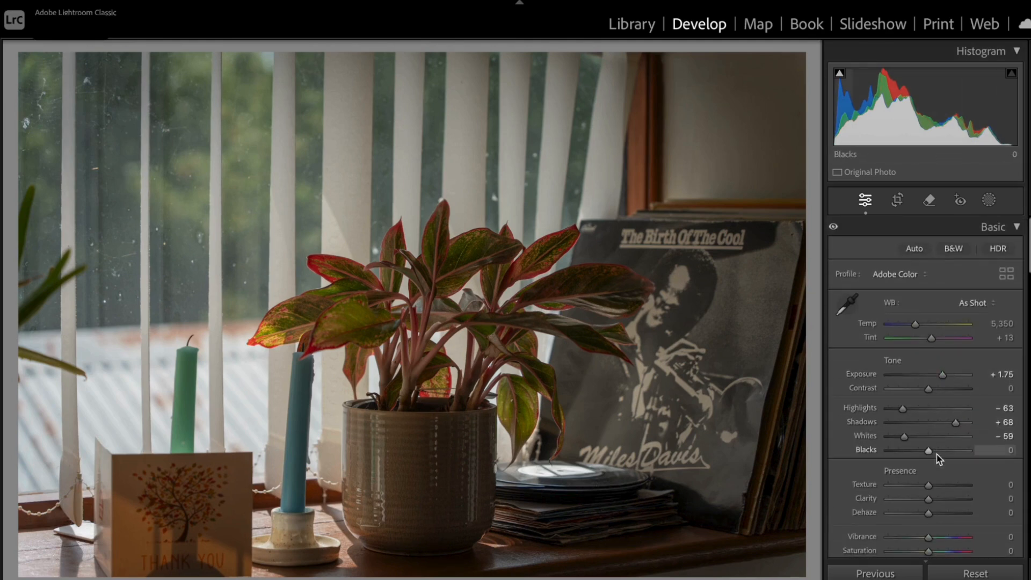
drag(931, 453, 925, 453)
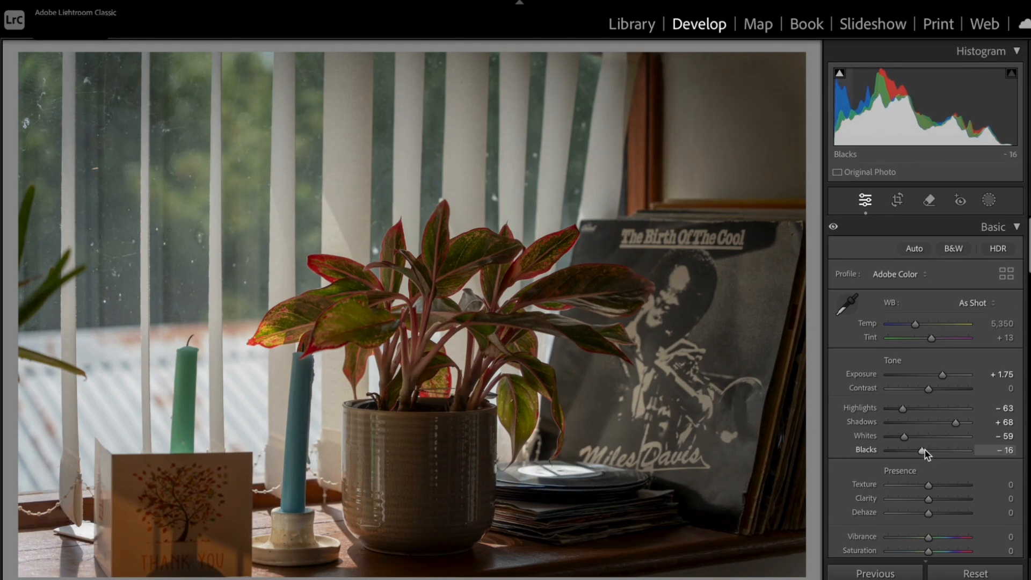
drag(929, 391, 945, 378)
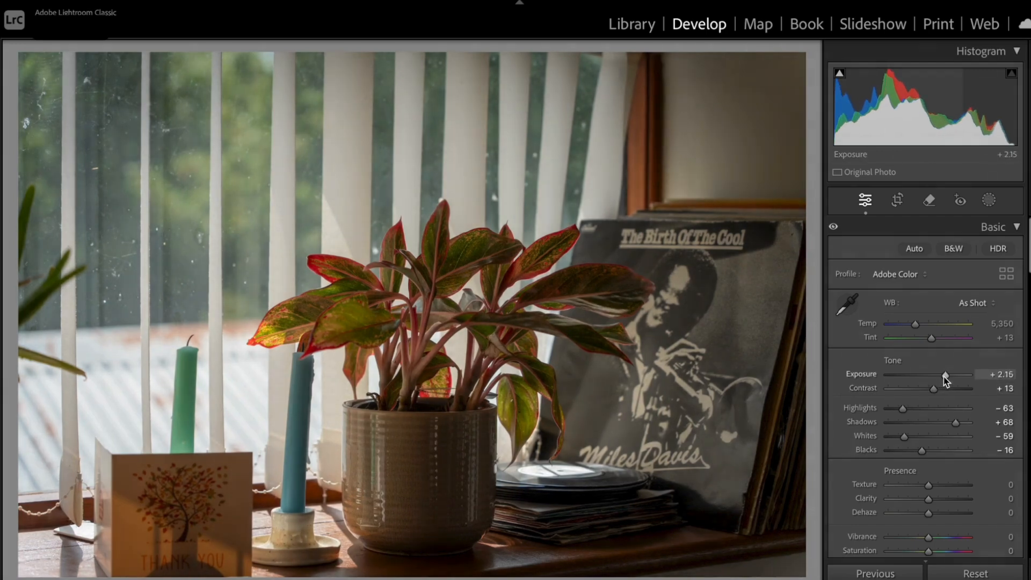
Cool the plant photo's white balance to a Temp of 3,555 and convert it to black and white
drag(916, 326, 903, 329)
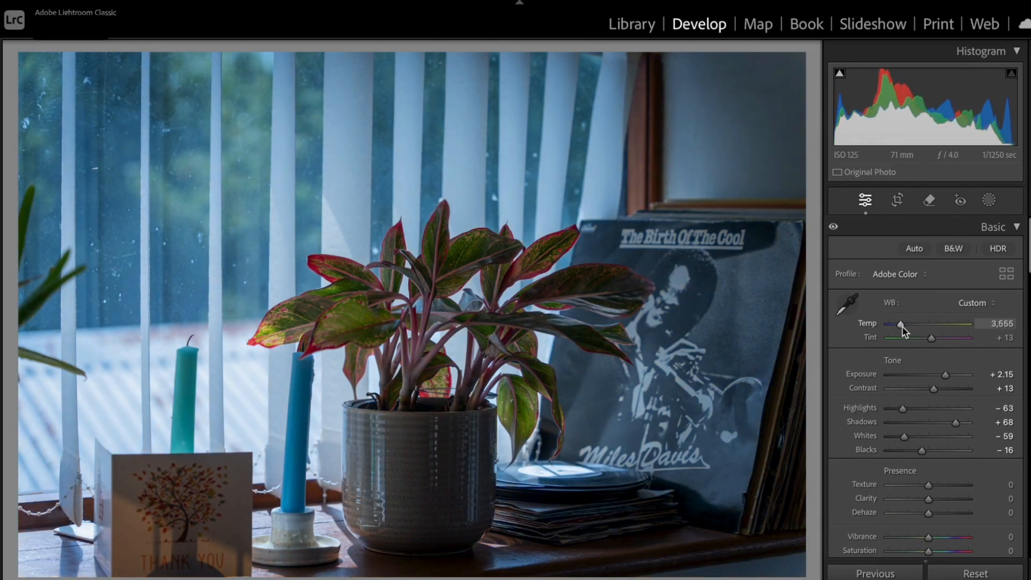
key(v)
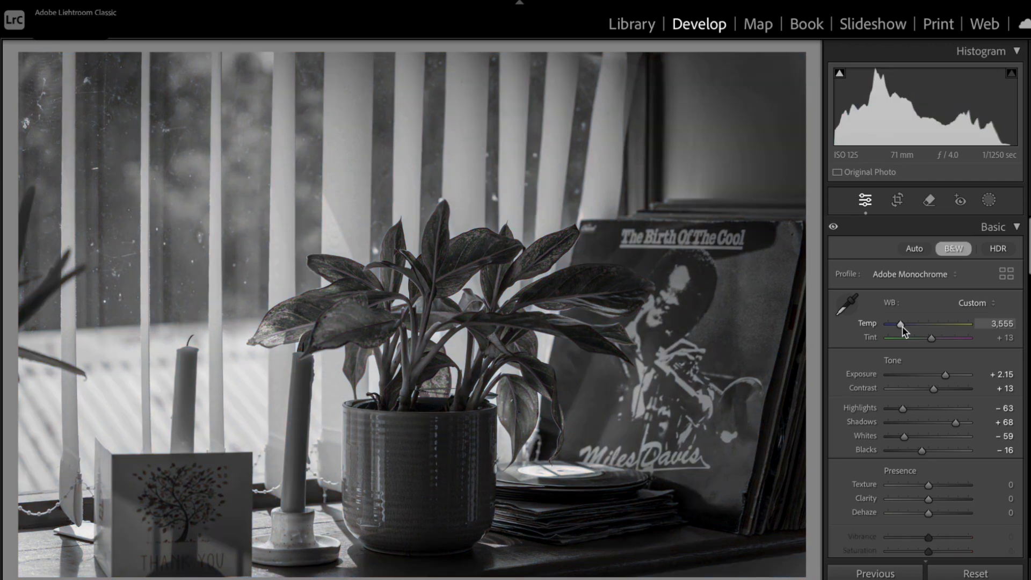
Return to the Library grid and open the pigeon photo in the Develop module
key(g)
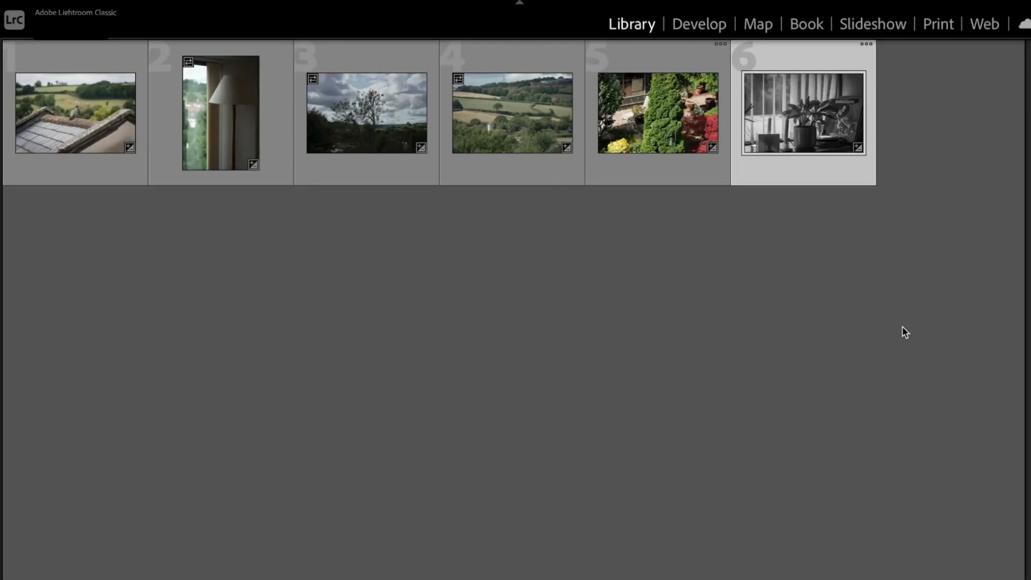
double_click(78, 108)
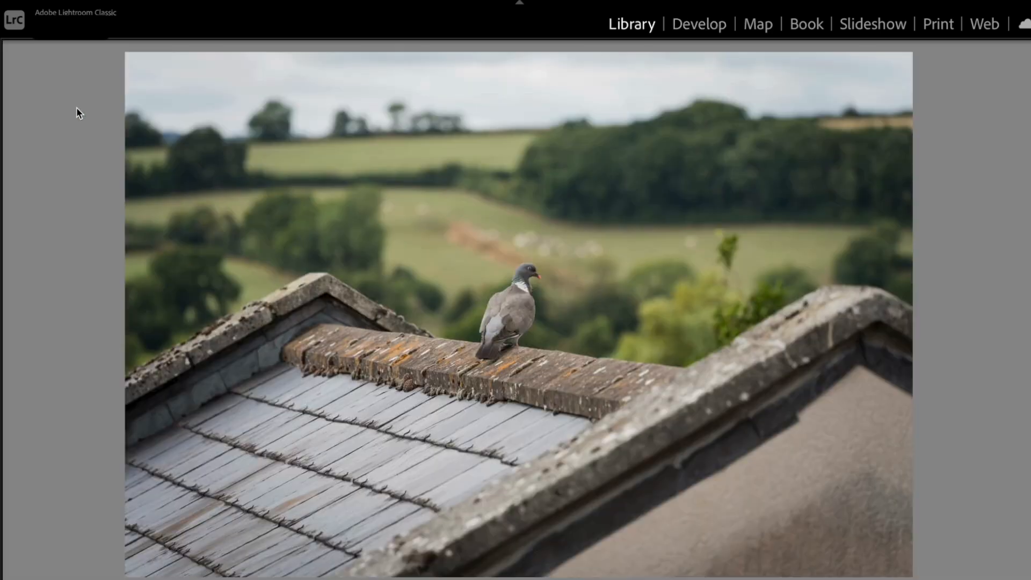
key(d)
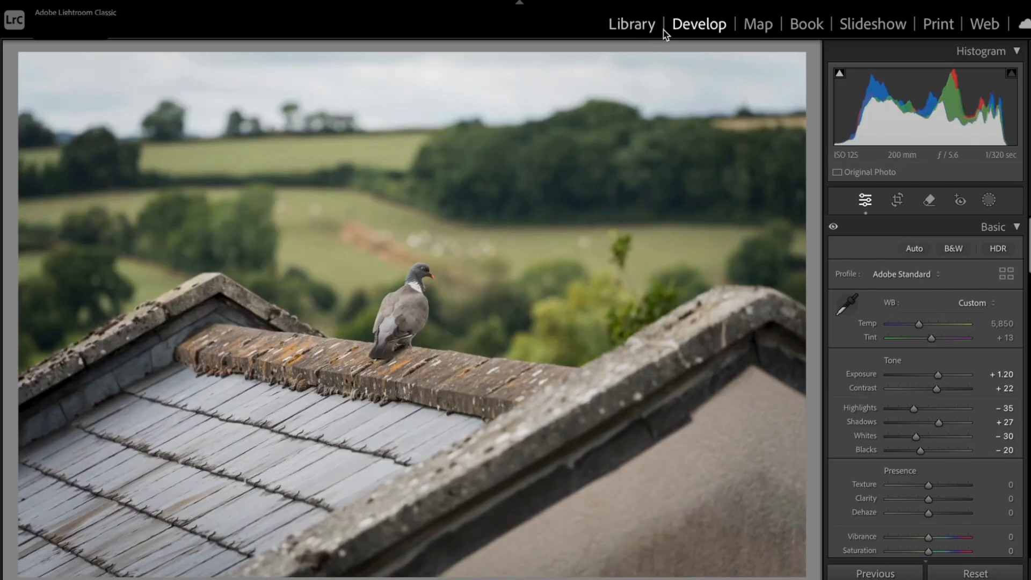
Try a tight crop around the pigeon at the original aspect ratio and inspect the bird's head close up
click(897, 201)
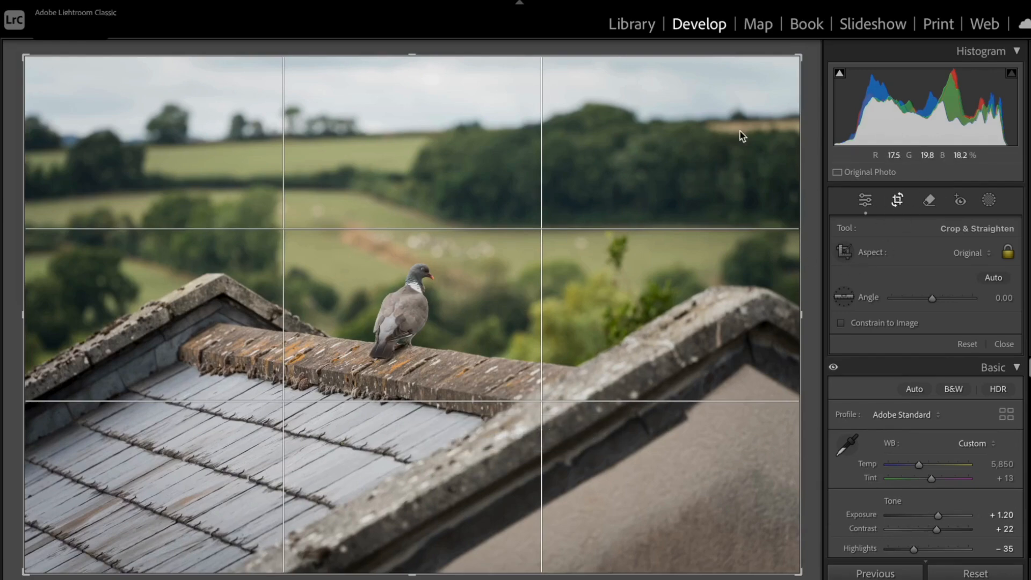
drag(801, 56, 663, 120)
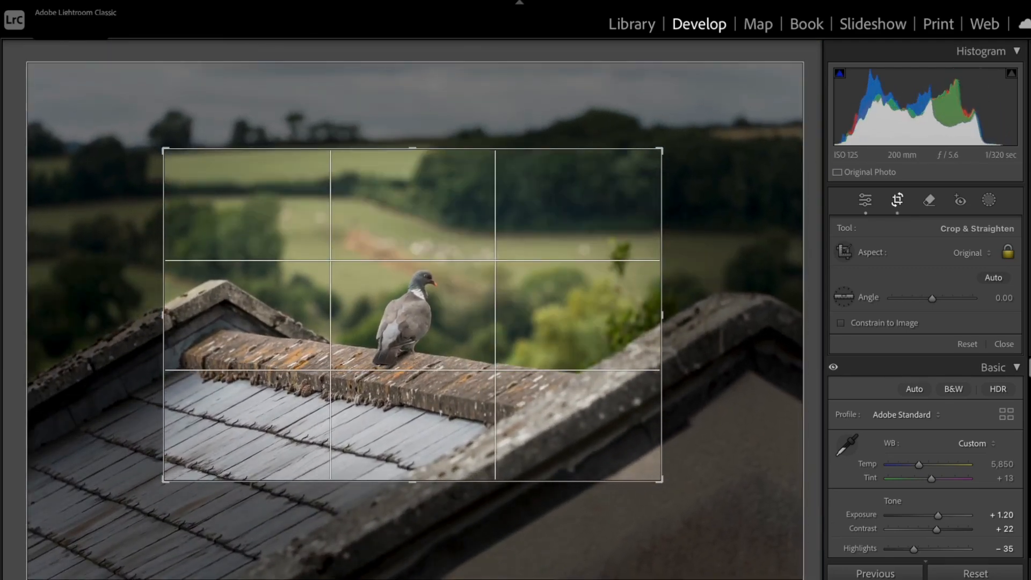
click(1003, 345)
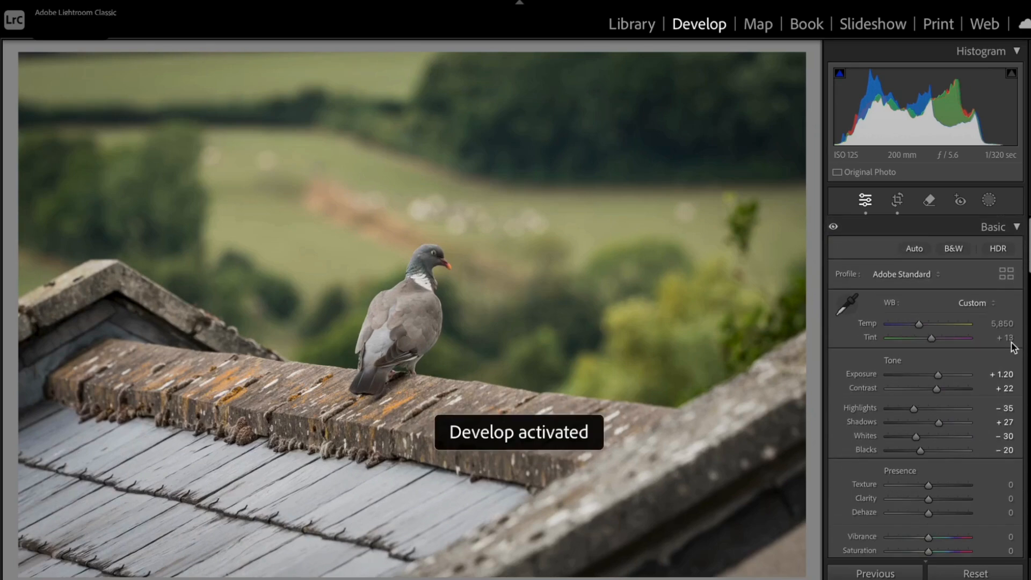
click(439, 248)
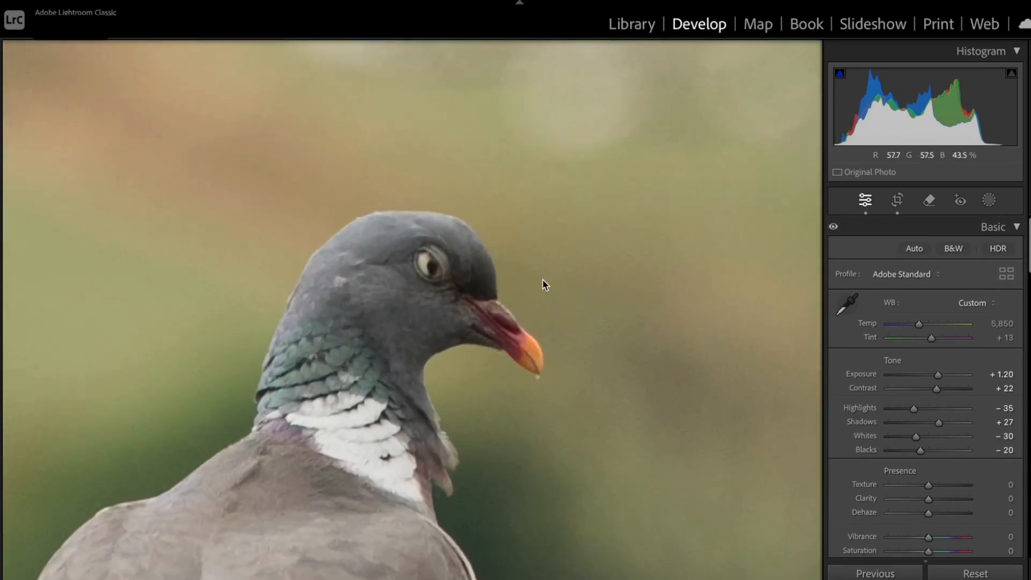
click(467, 259)
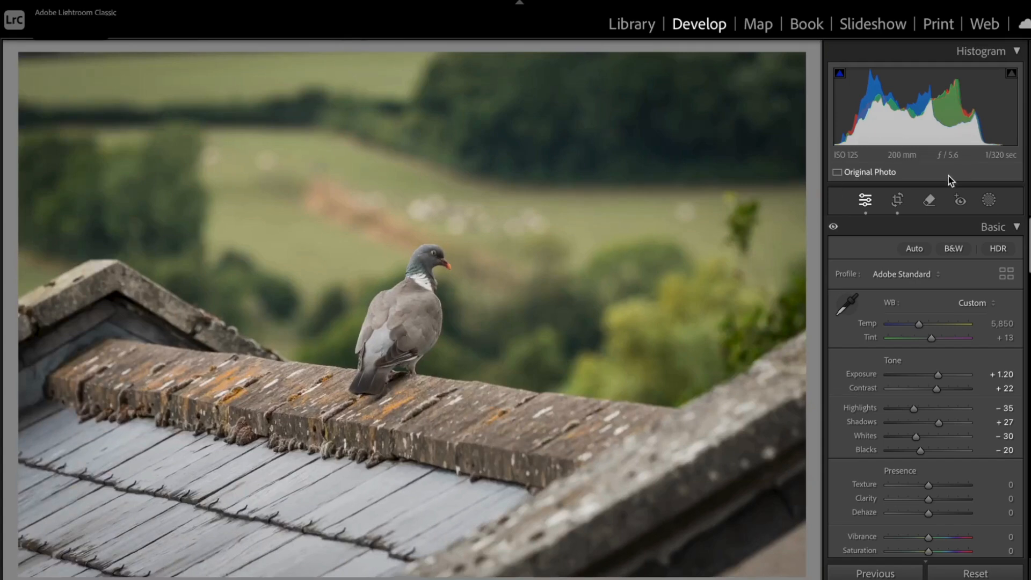
Reset the pigeon photo's crop, try a tight free-form portrait crop around the bird, and inspect it at 100%
click(897, 200)
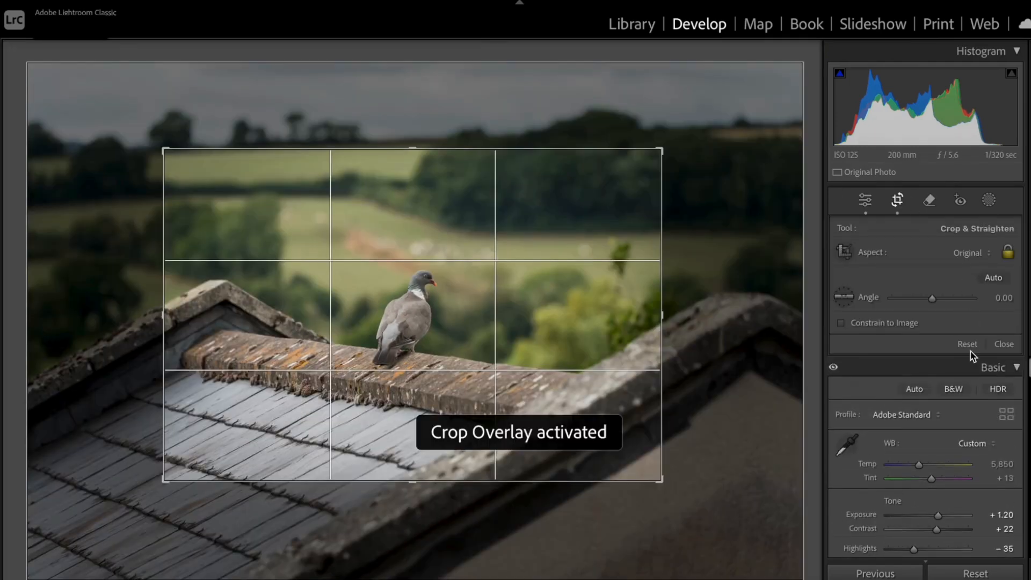
click(969, 347)
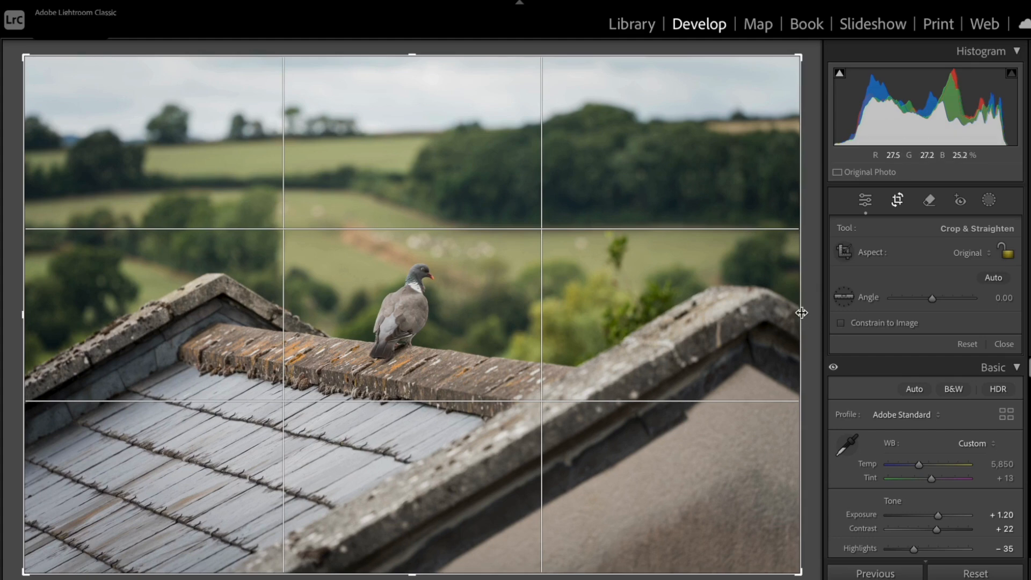
drag(802, 313, 659, 313)
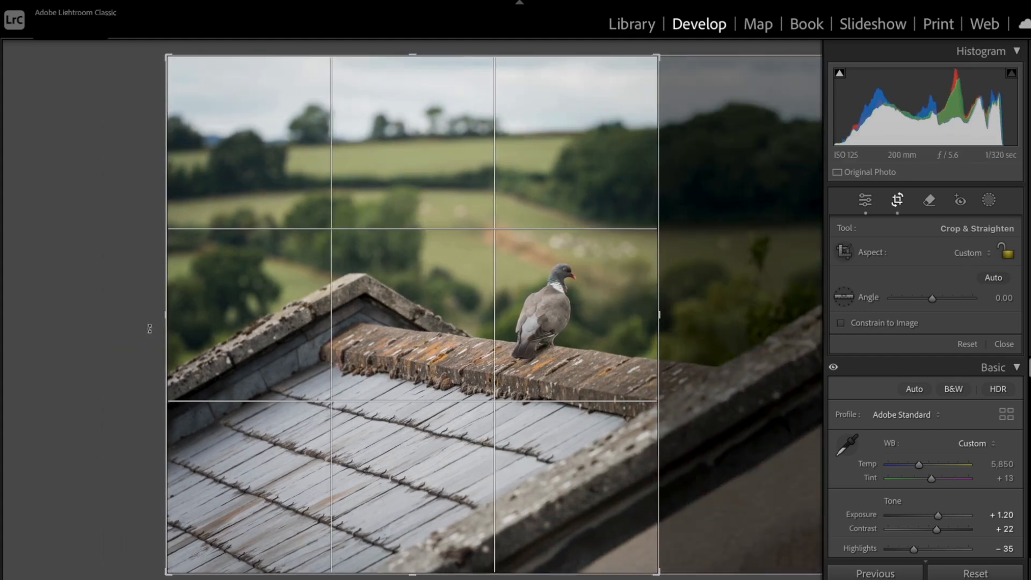
drag(166, 316, 314, 320)
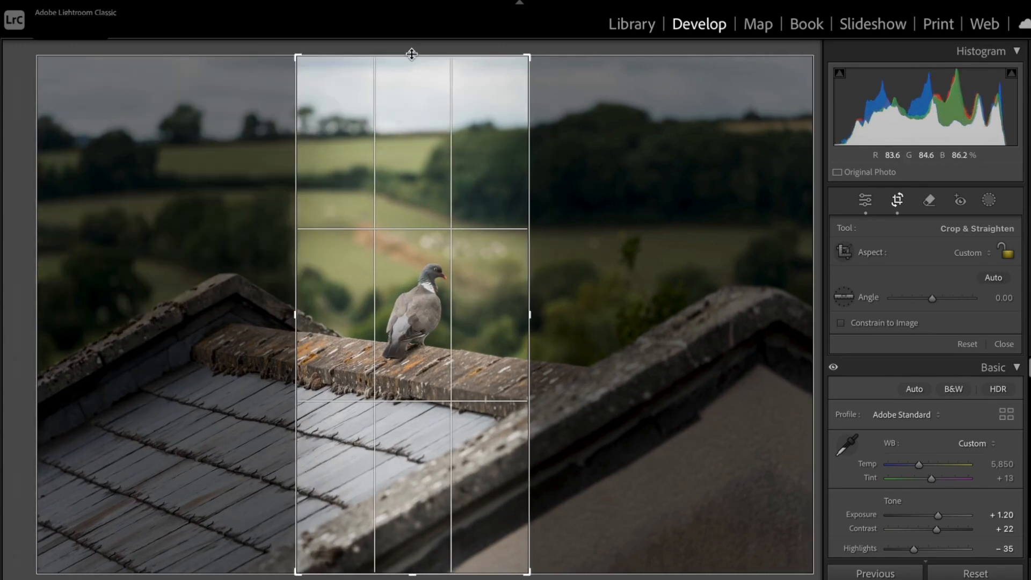
drag(412, 53, 412, 113)
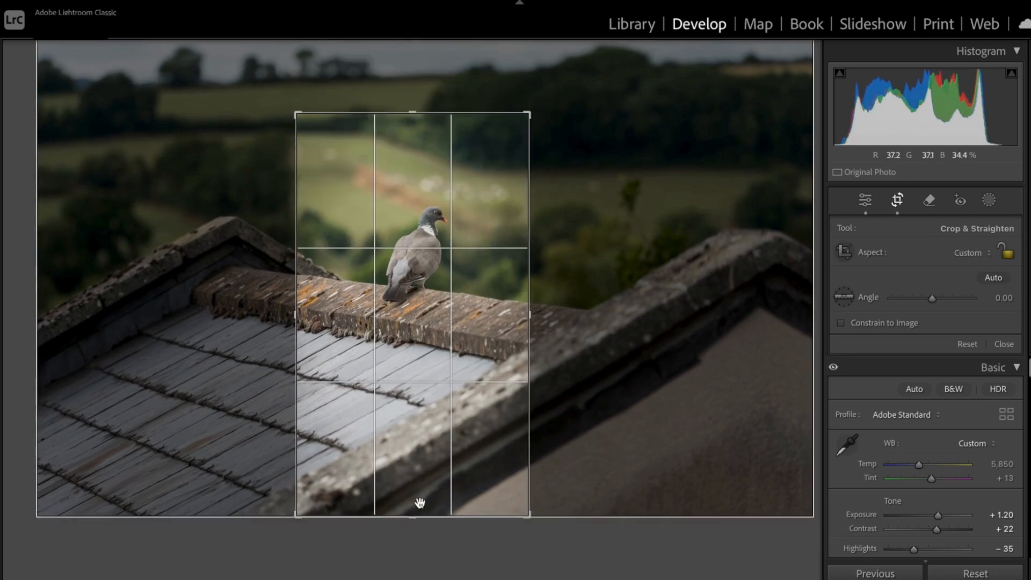
drag(414, 517, 414, 455)
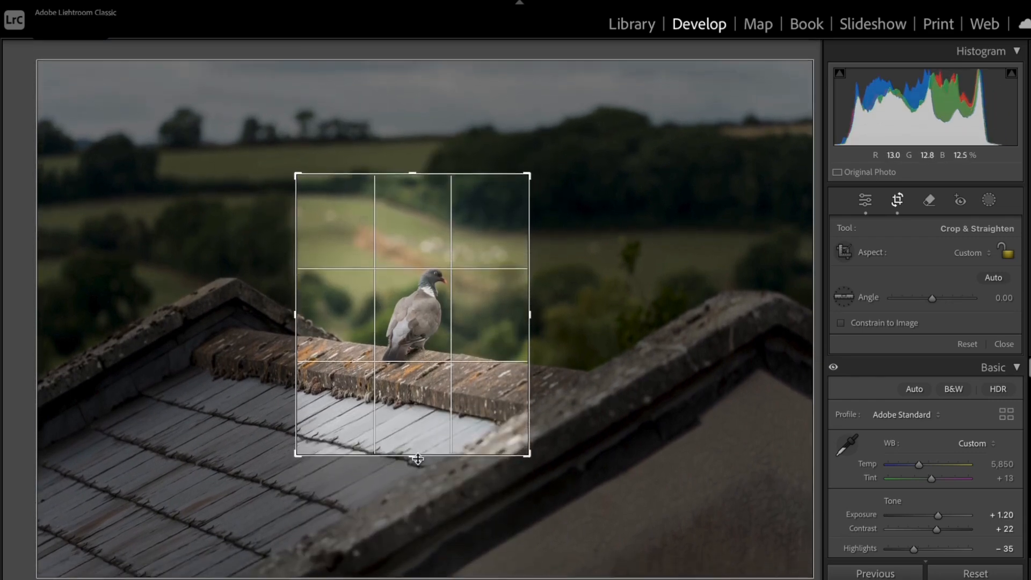
click(1004, 345)
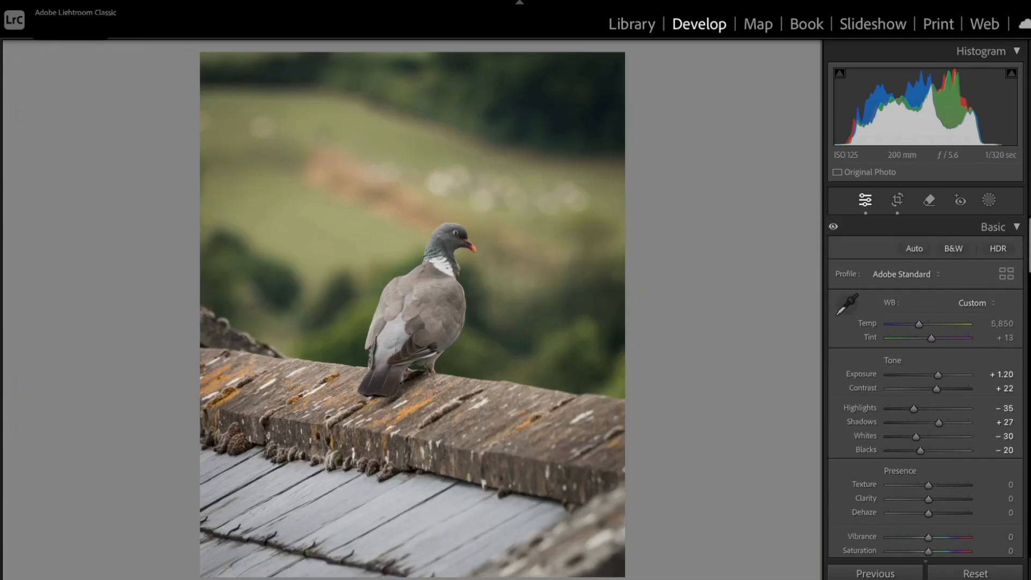
mouse_move(2, 247)
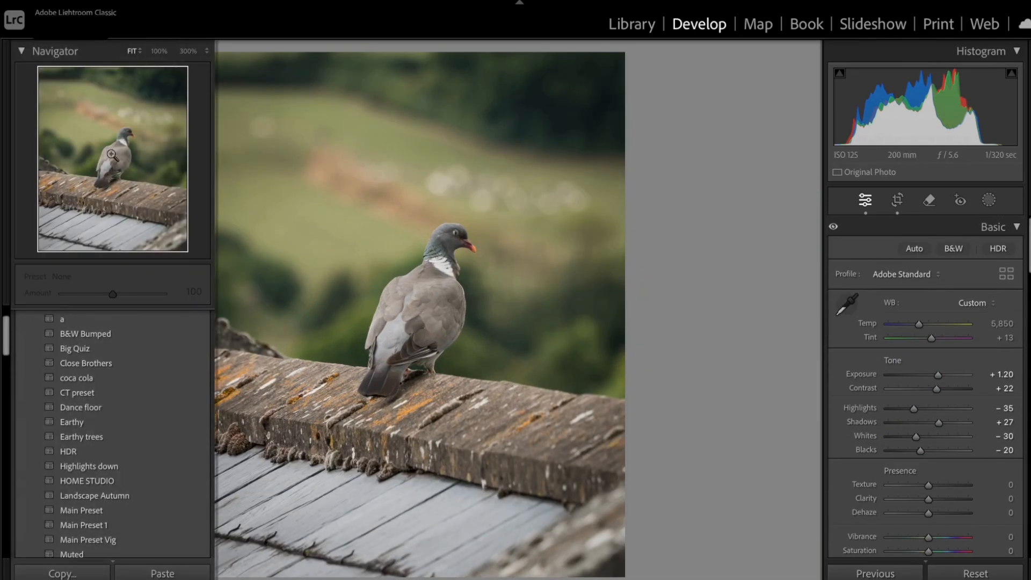
click(159, 52)
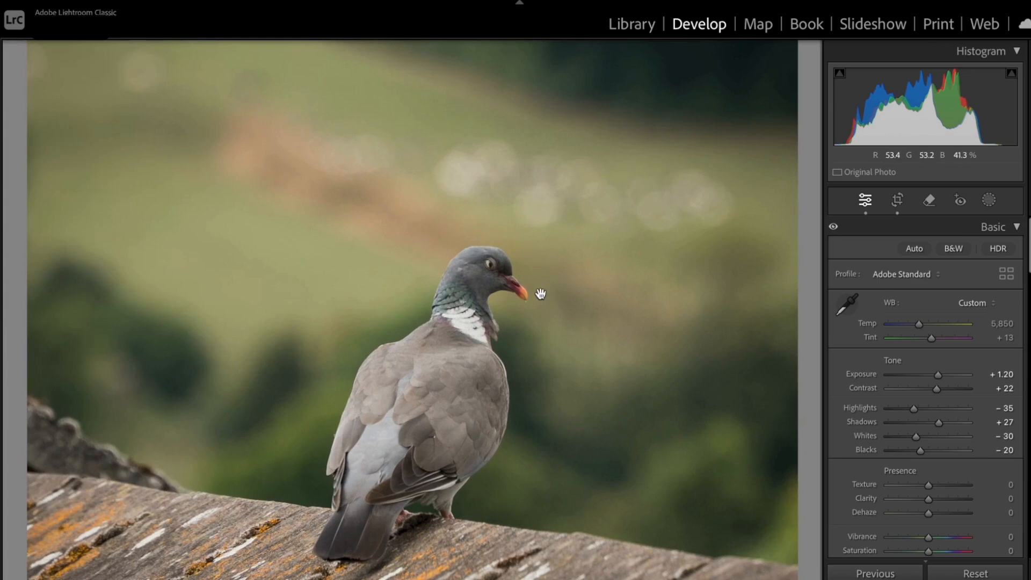
click(540, 294)
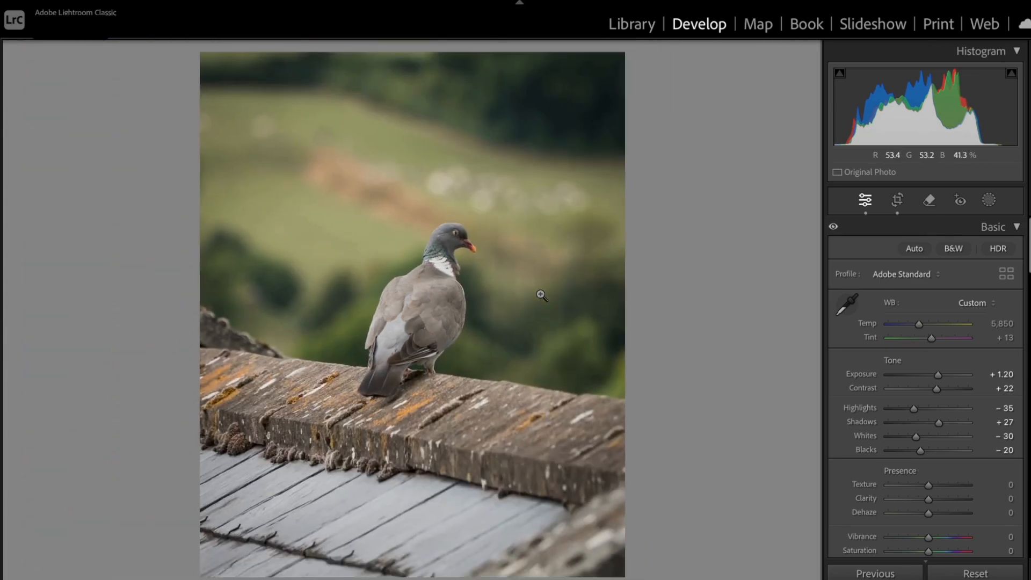
Reset the crop to the full frame and straighten the pigeon photo with an angle of -1.06
click(897, 200)
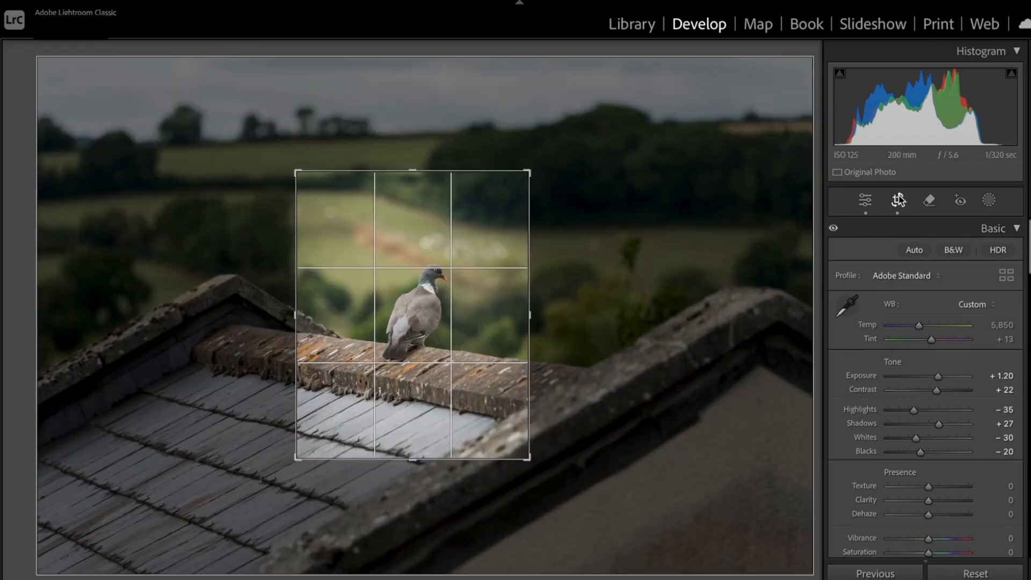
click(966, 345)
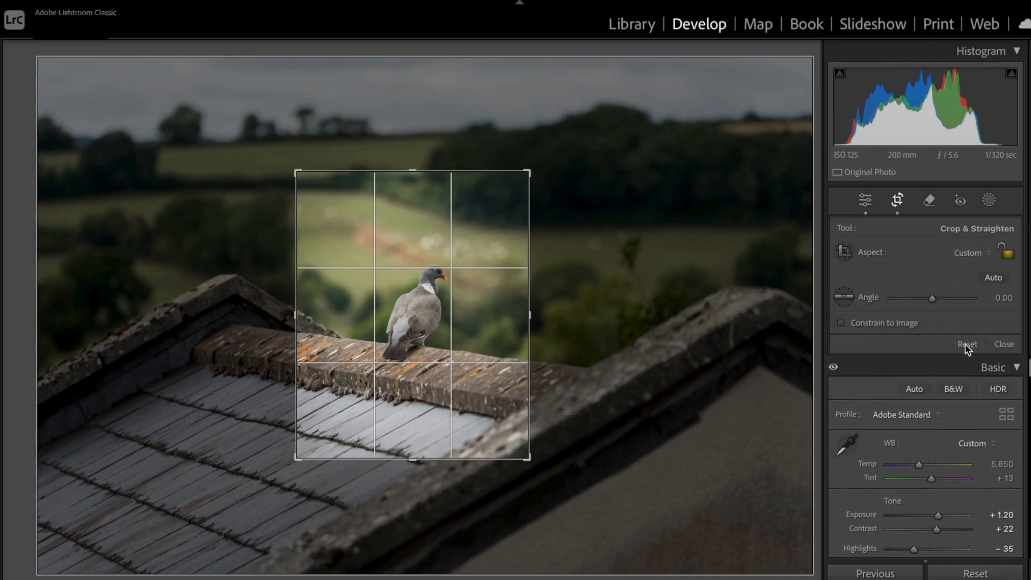
click(1004, 345)
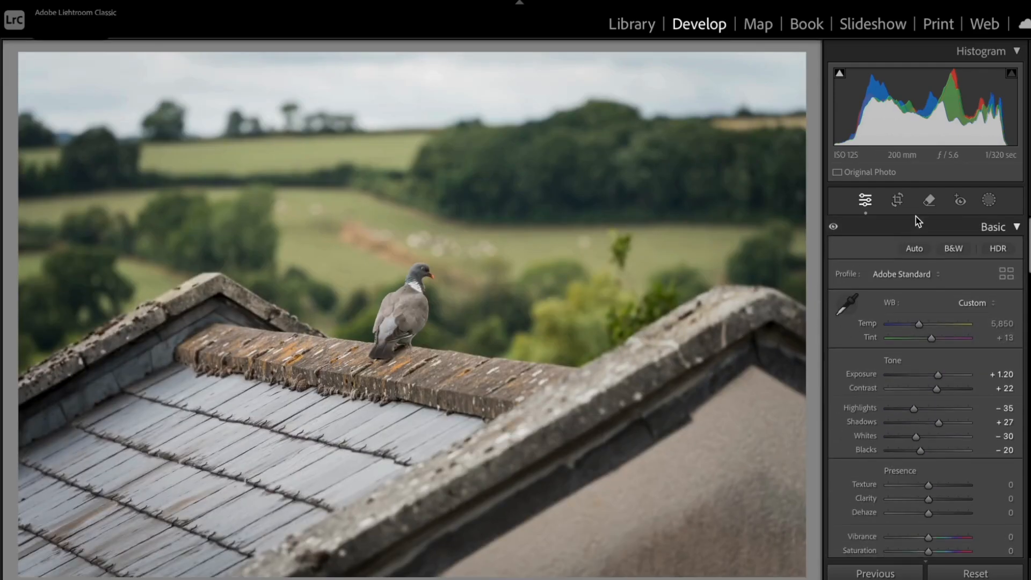
click(898, 201)
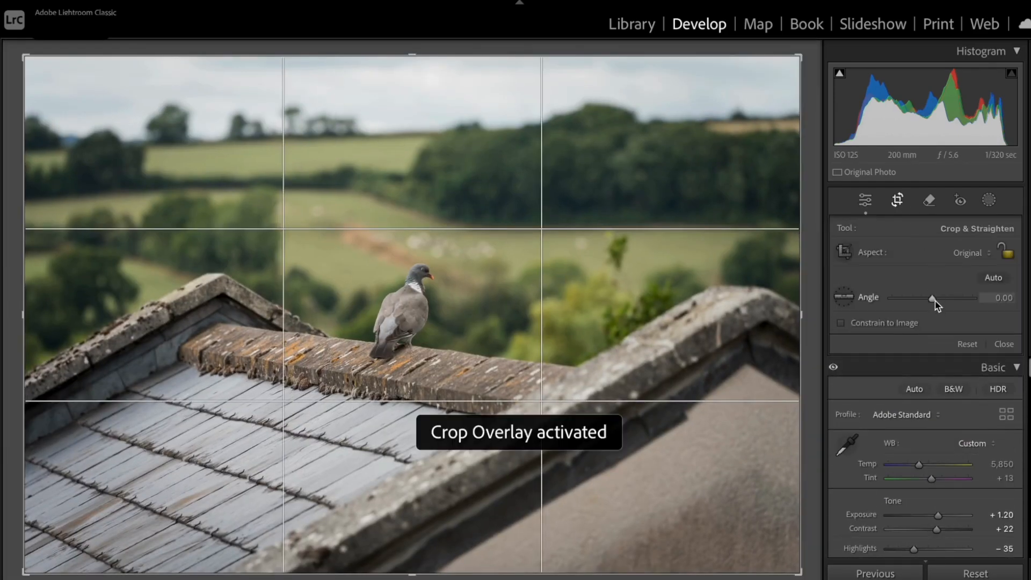
drag(933, 304, 935, 298)
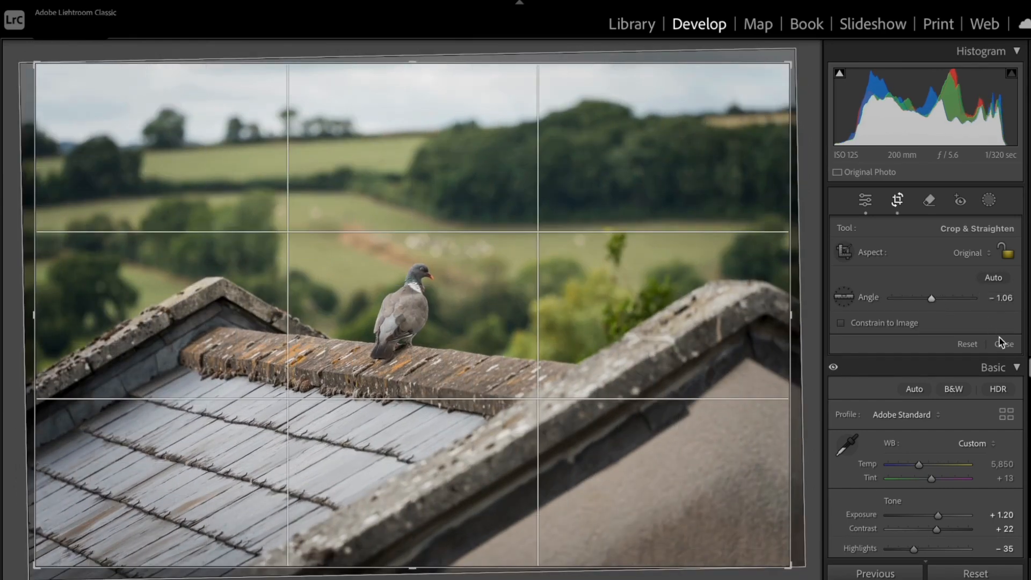
click(1003, 344)
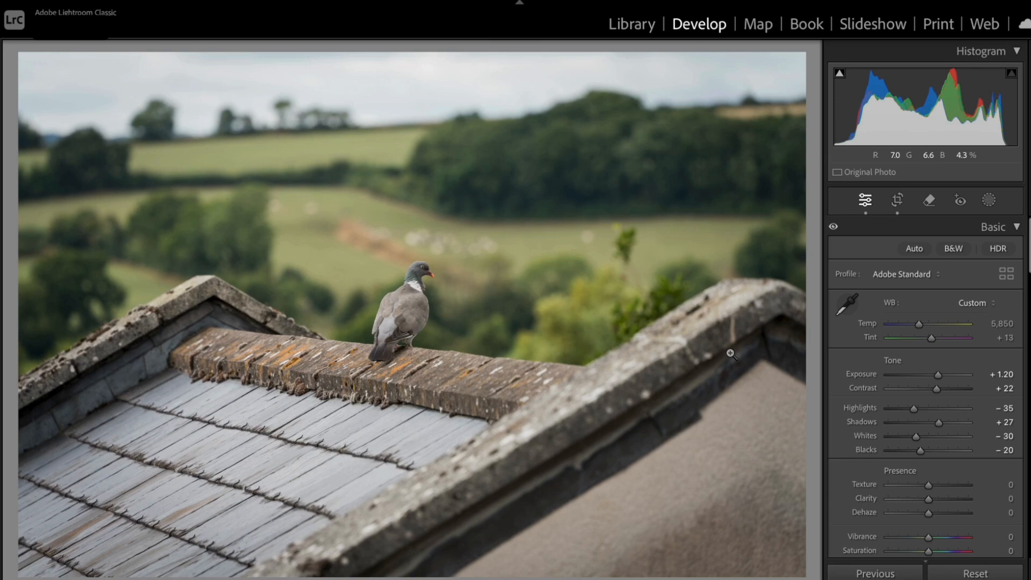
Compare the before and after views of the pigeon photo and of the black-and-white plant photo
key(y)
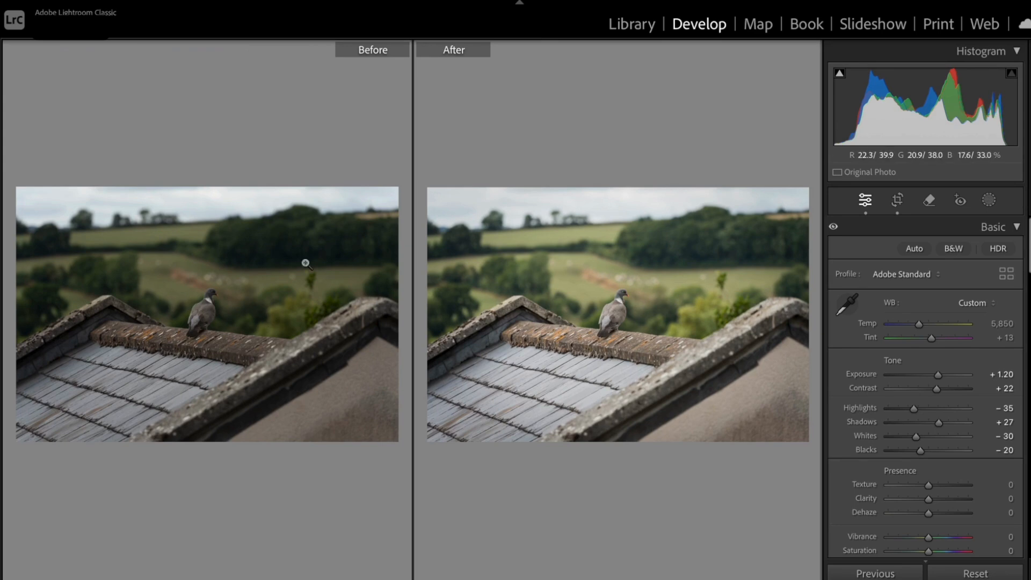
key(y)
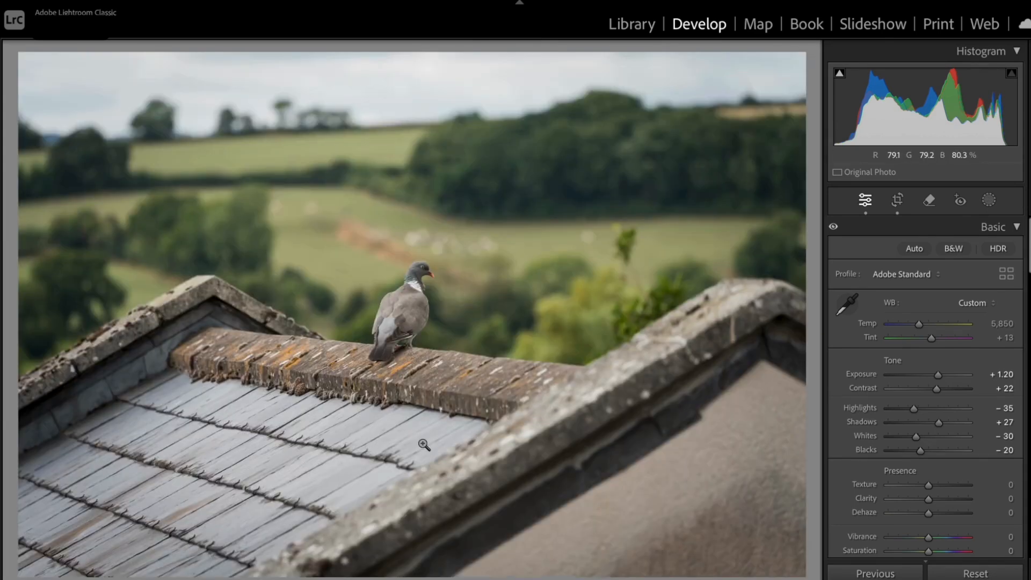
key(g)
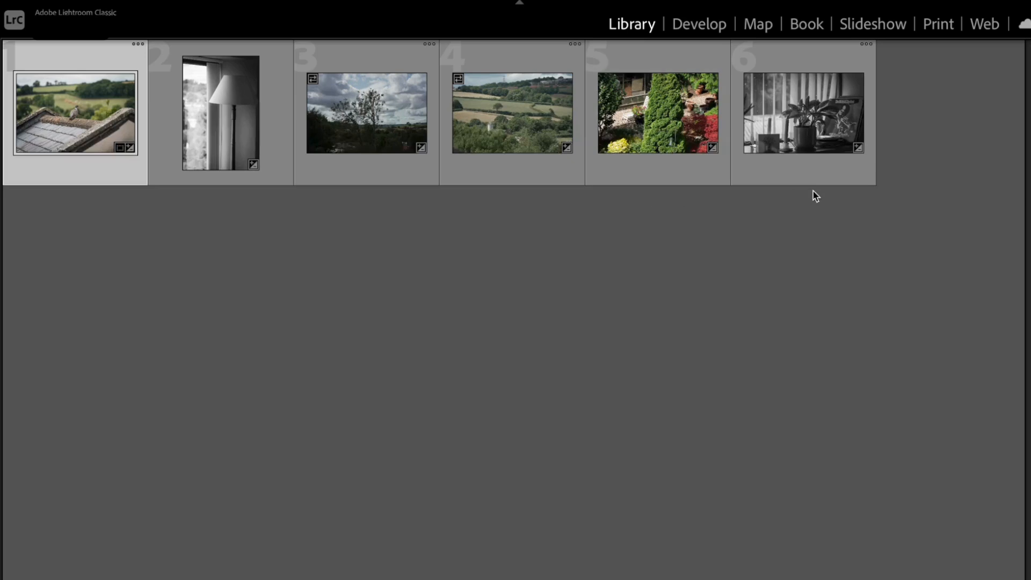
click(830, 122)
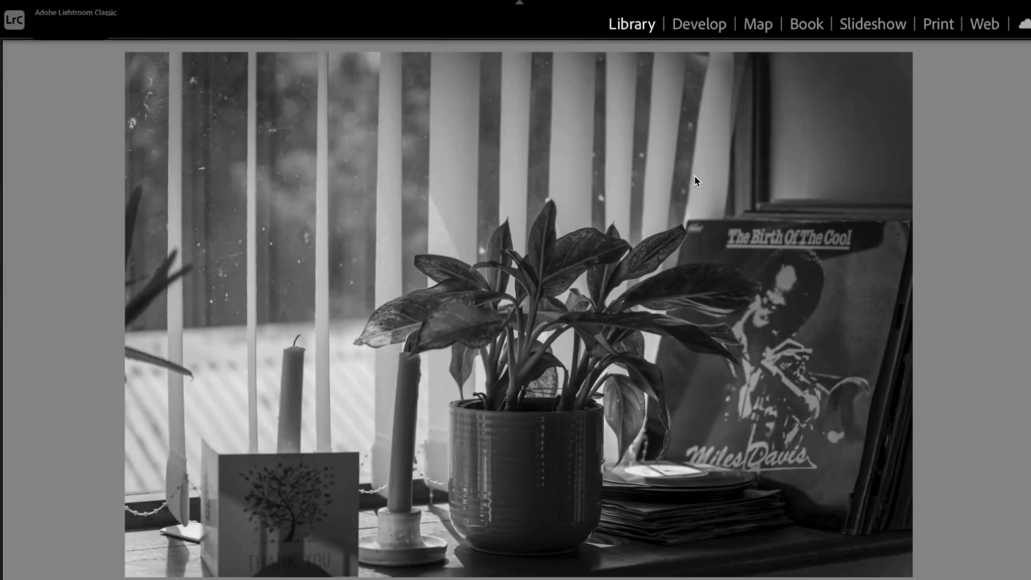
key(d)
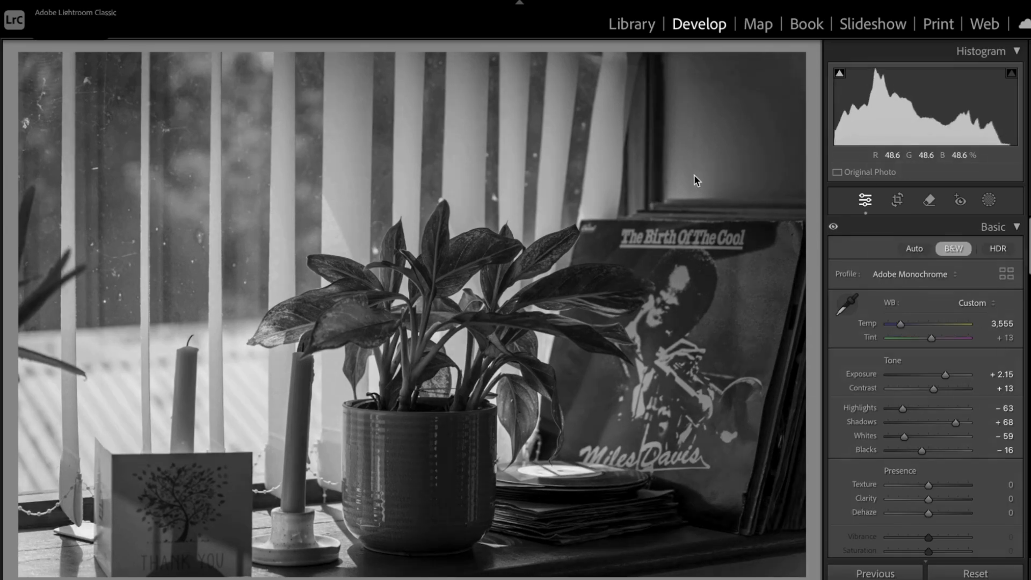
key(y)
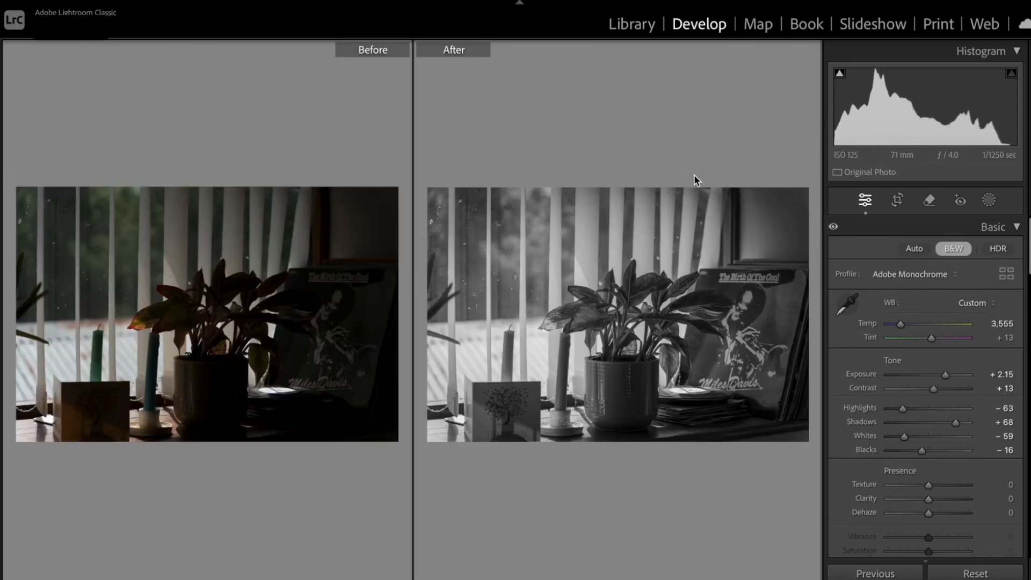
key(y)
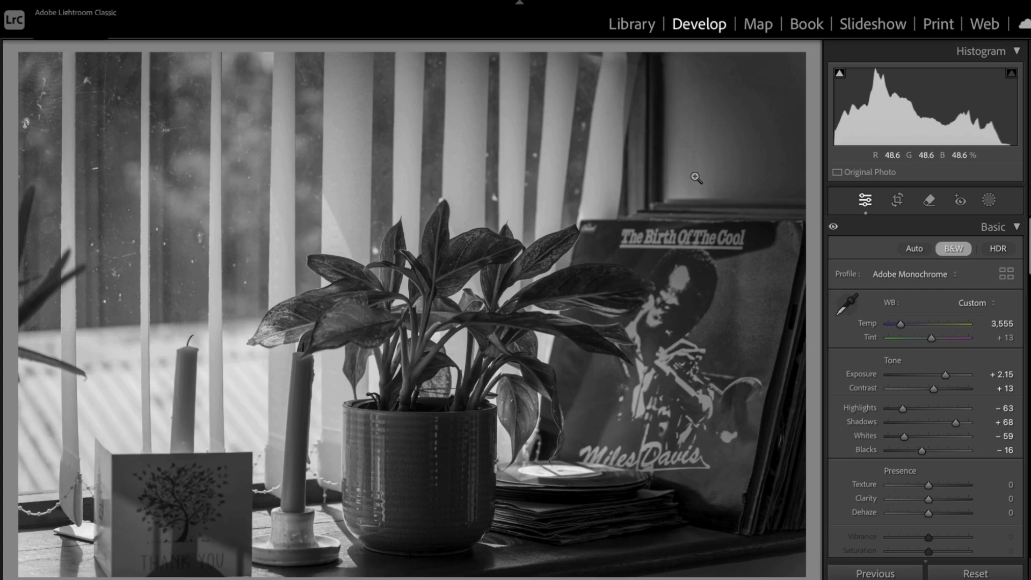
Return to the Library grid with larger thumbnails and rate the pigeon photo five stars and the plant photo three stars
key(g)
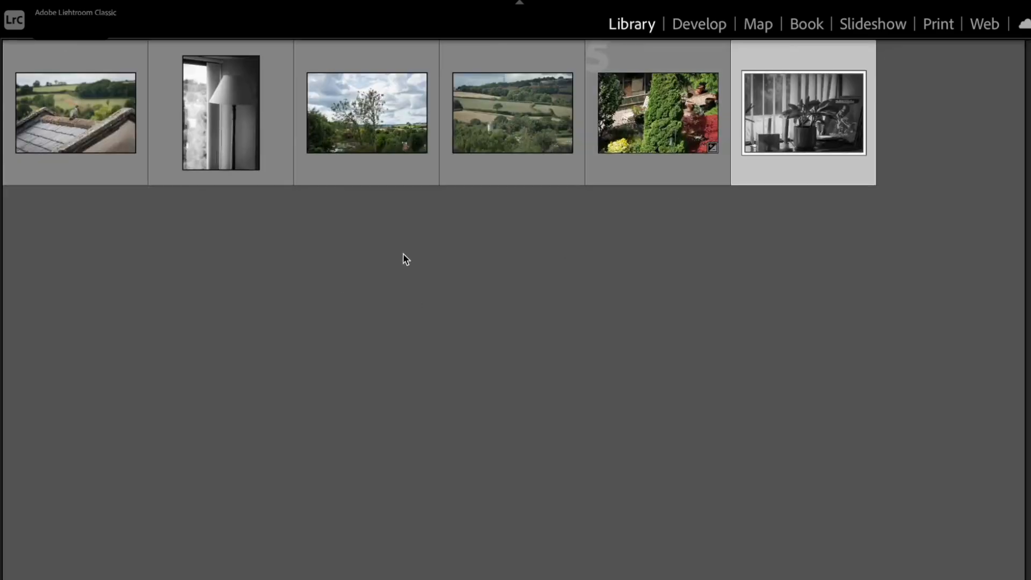
key(equal)
key(equal)
key(equal)
key(equal)
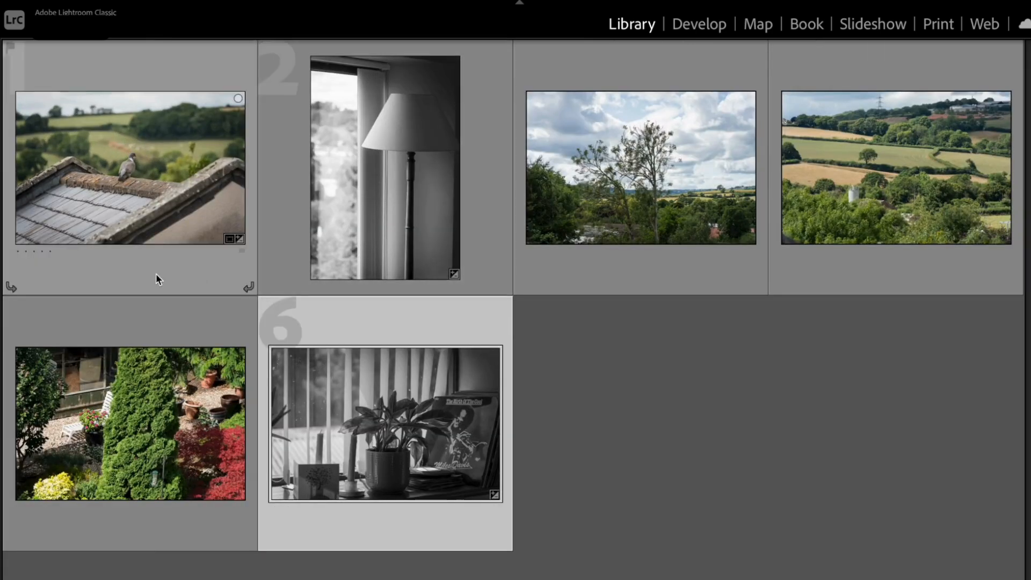
click(50, 251)
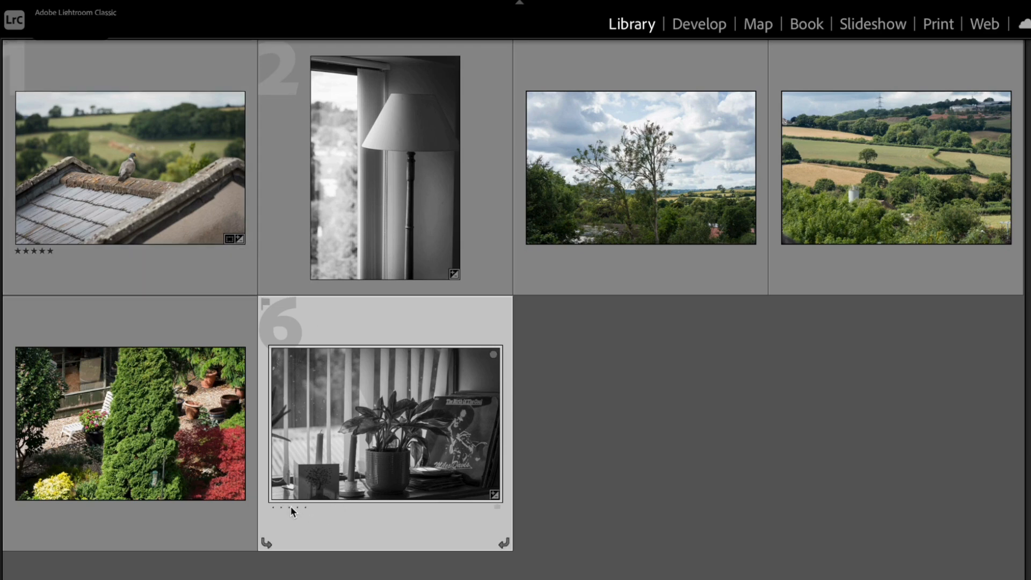
Try a Red color label on the lamp photo
click(457, 288)
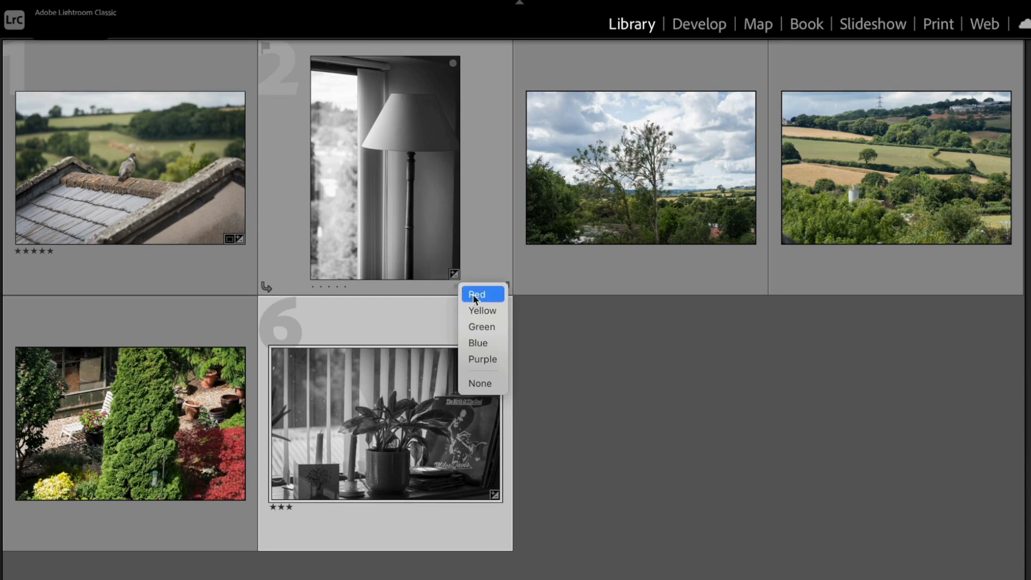
click(476, 295)
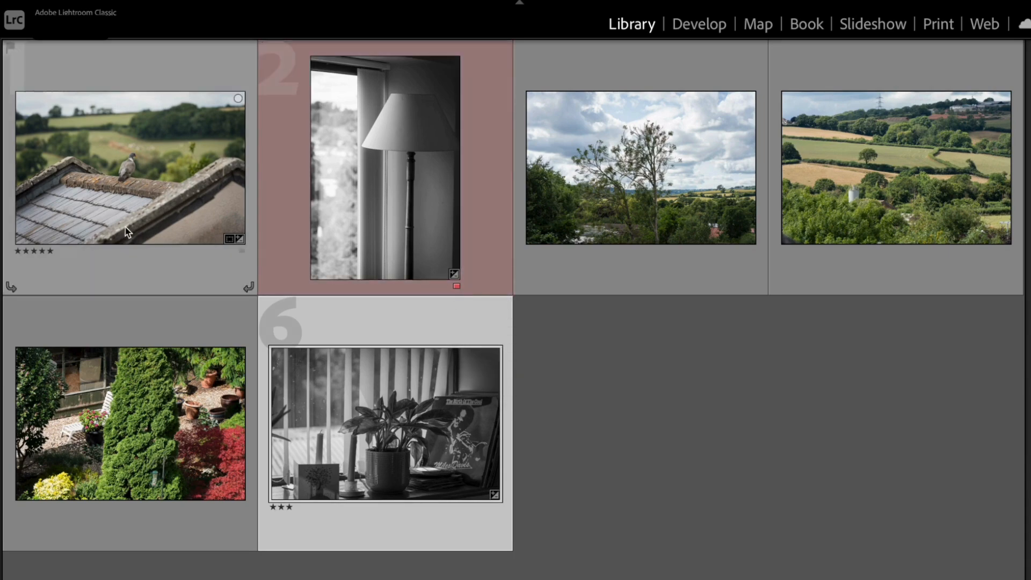
Select all six photos in the grid and give them a Blue color label
click(126, 232)
ctrl+click(348, 424)
key(ctrl+a)
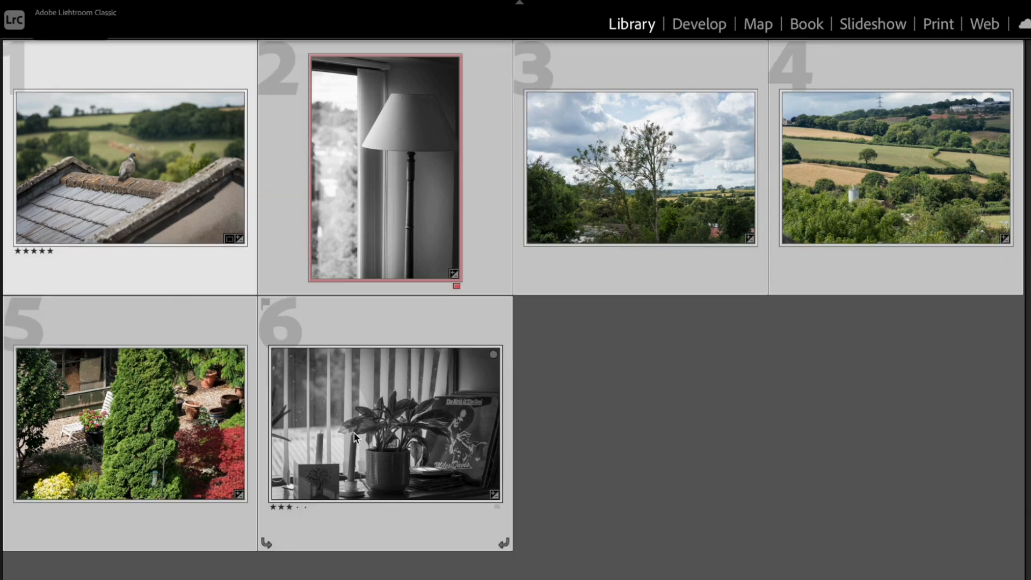
click(243, 250)
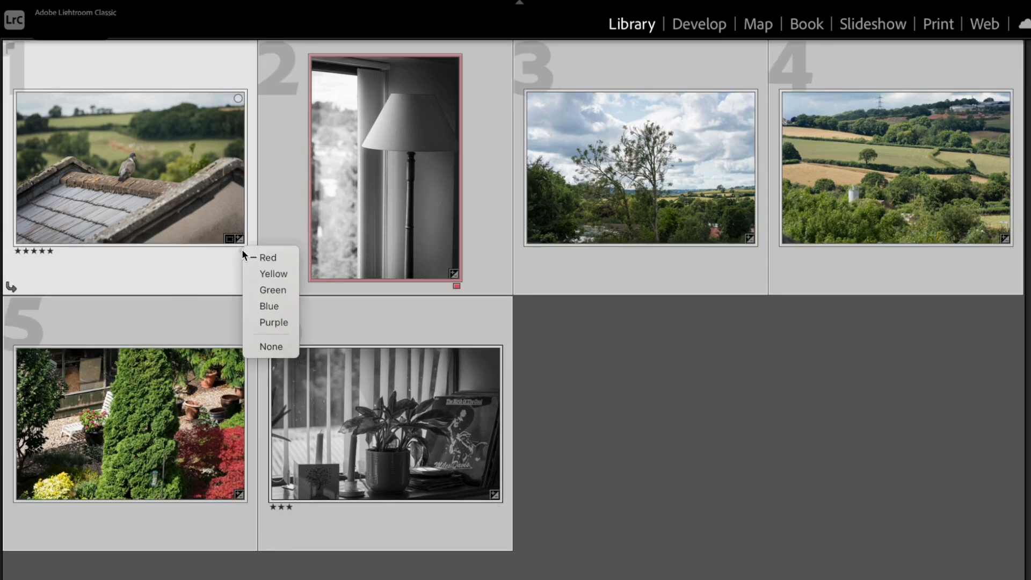
click(270, 305)
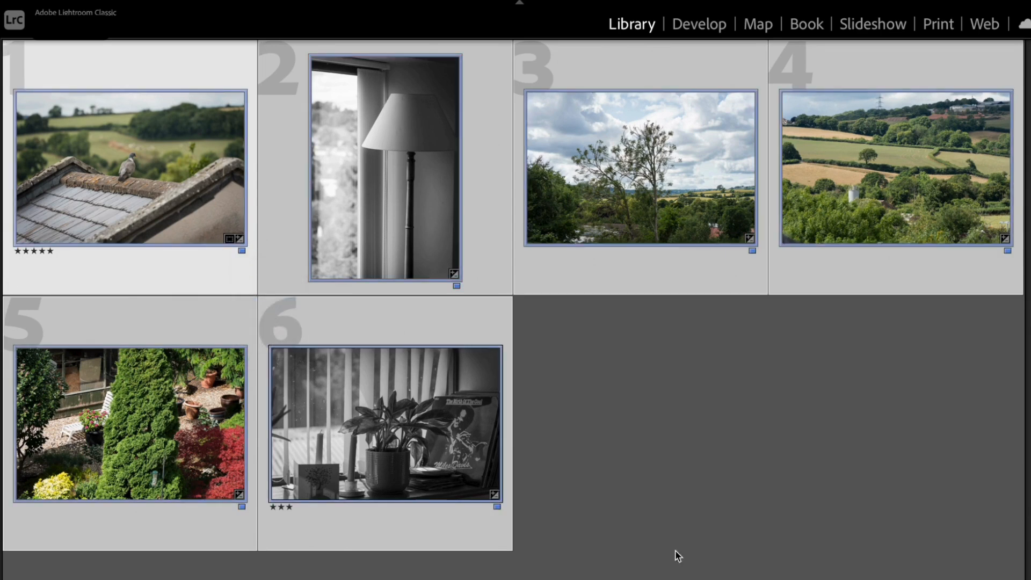
Open the export settings for the six selected photos
mouse_move(674, 554)
mouse_move(422, 220)
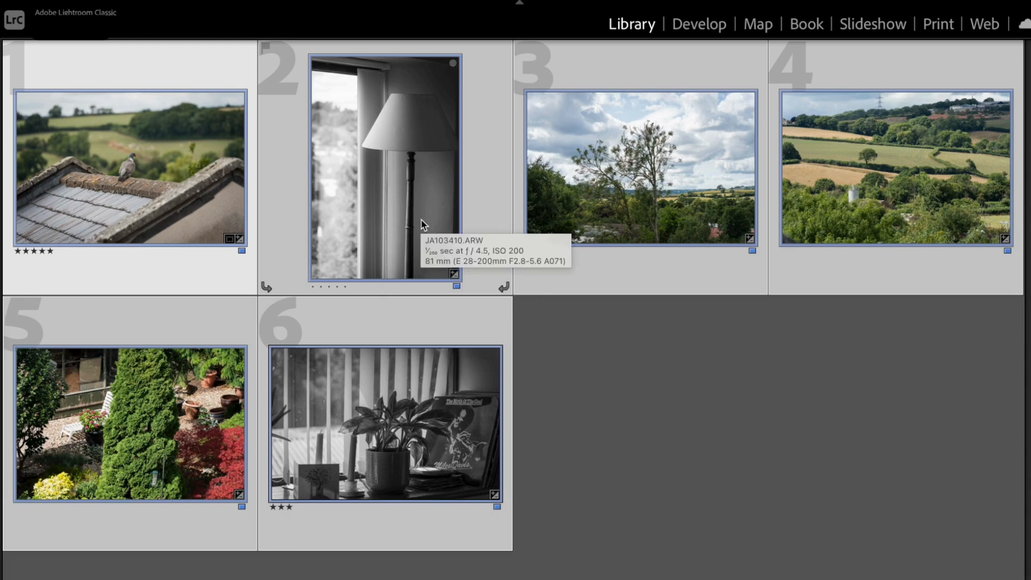
right_click(432, 203)
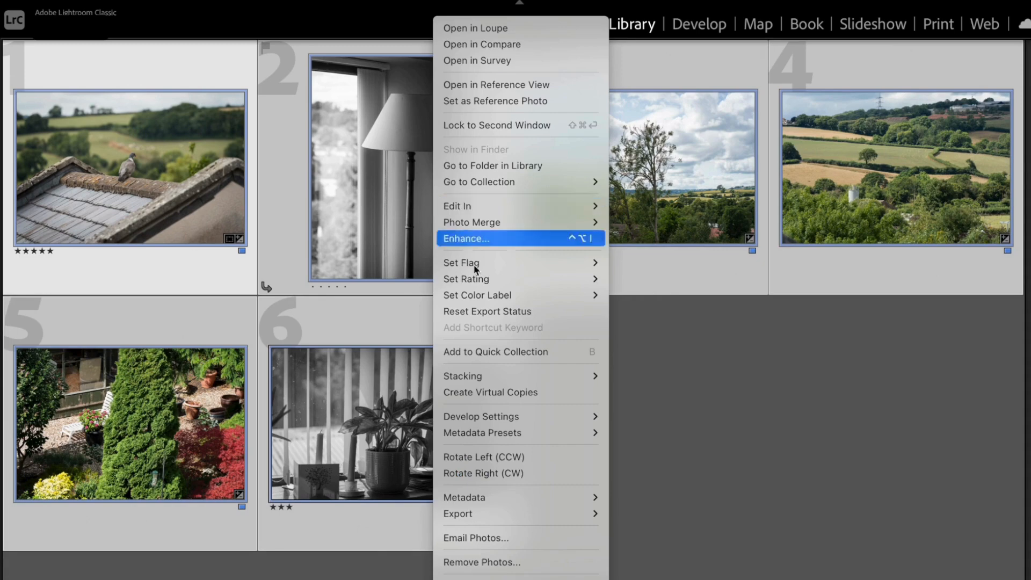
mouse_move(502, 519)
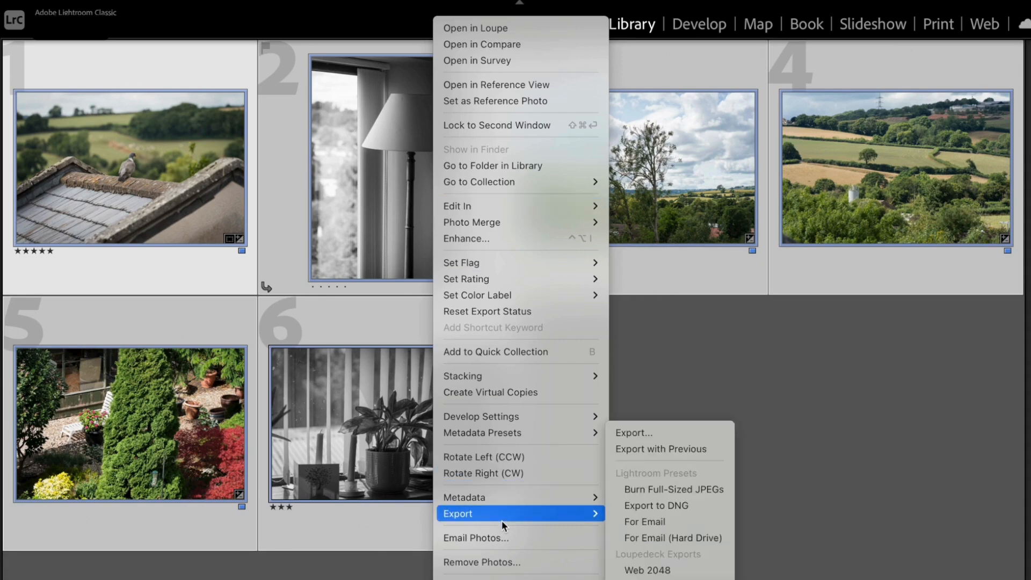
click(669, 432)
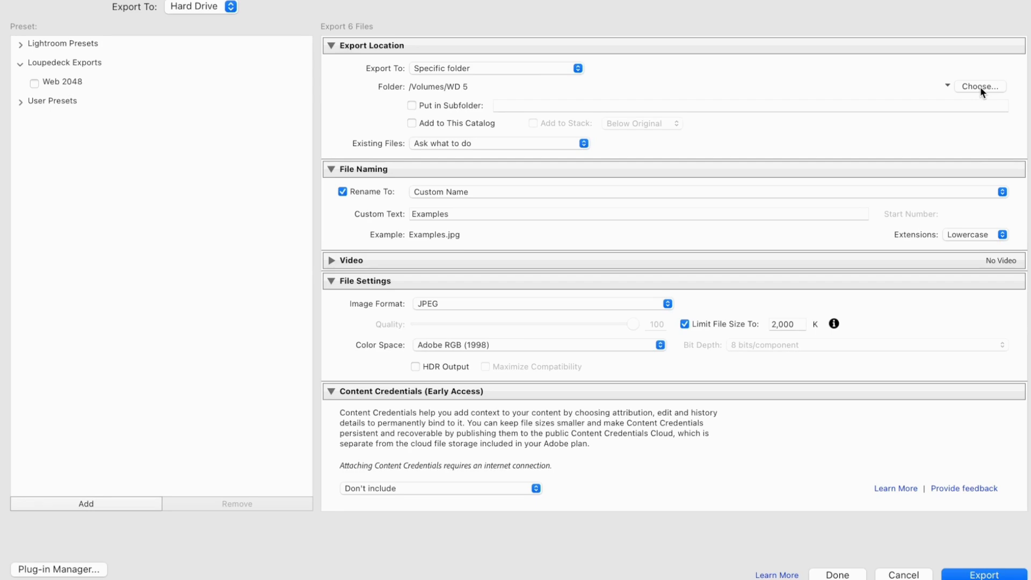
Set the custom file name text for the exported photos to "Edited examples"
click(734, 214)
key(BackSpace)
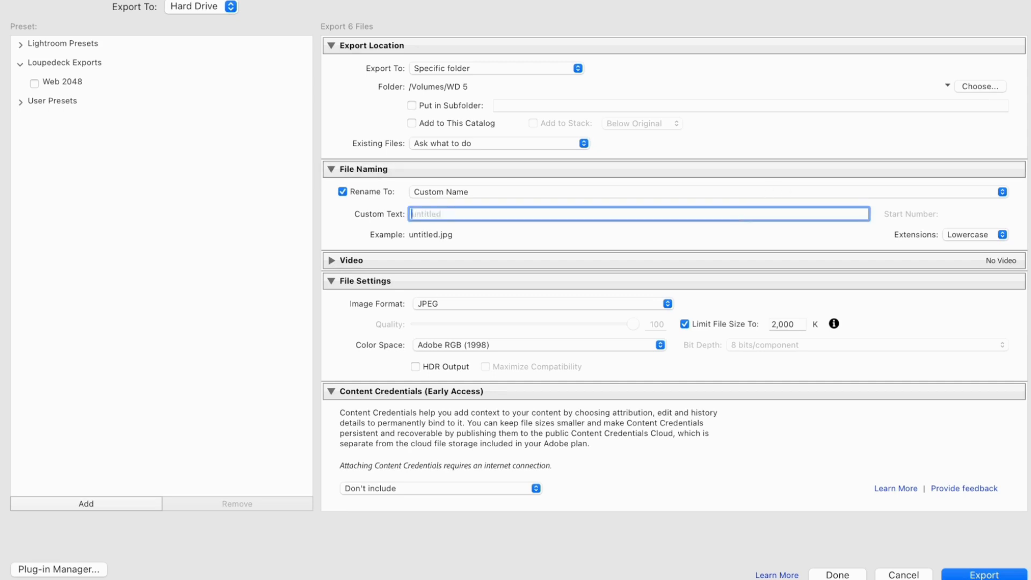
text(Edited examples)
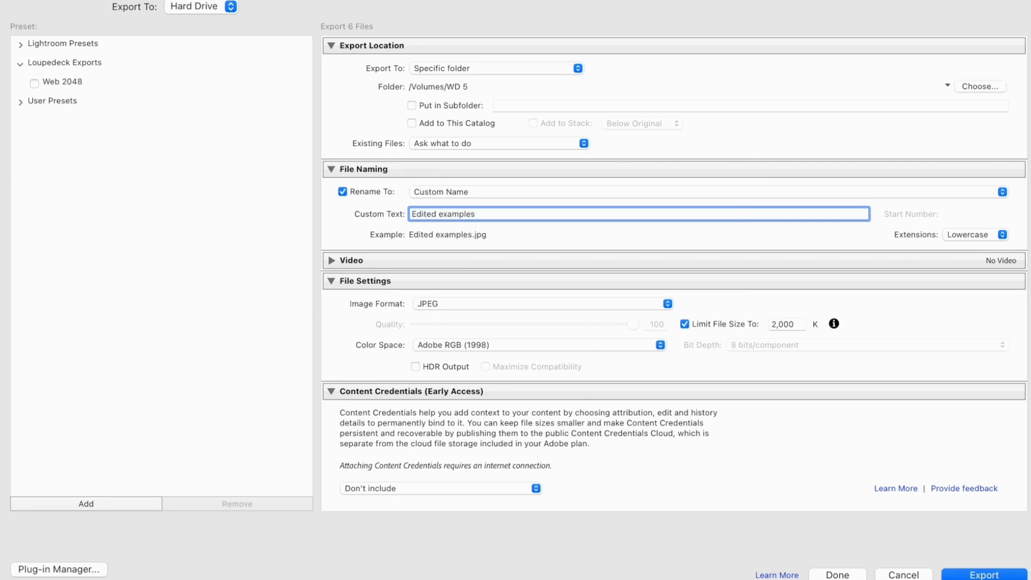
click(778, 244)
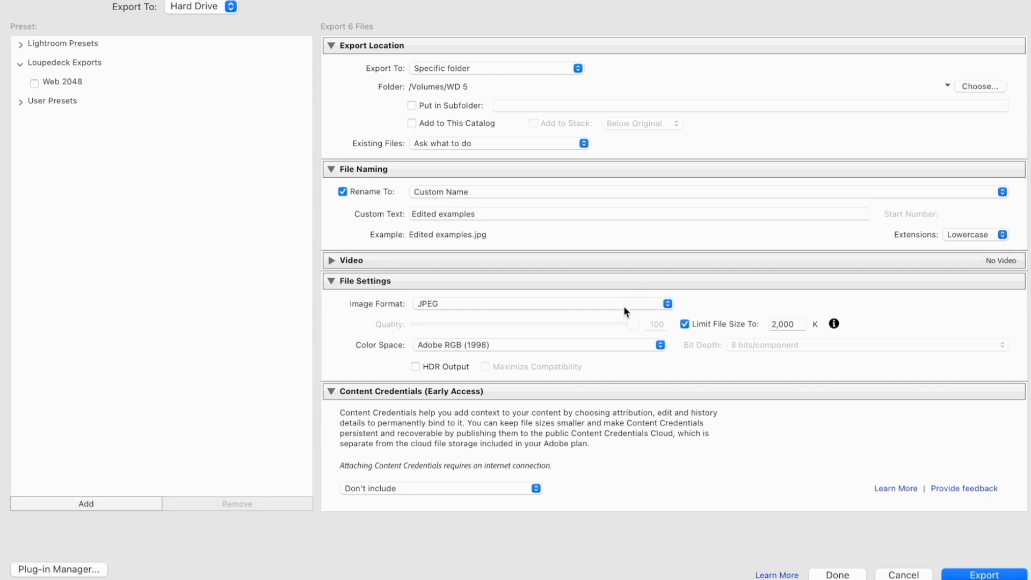
Try turning off the JPEG file size limit, and restore it at 2,000 K
click(684, 323)
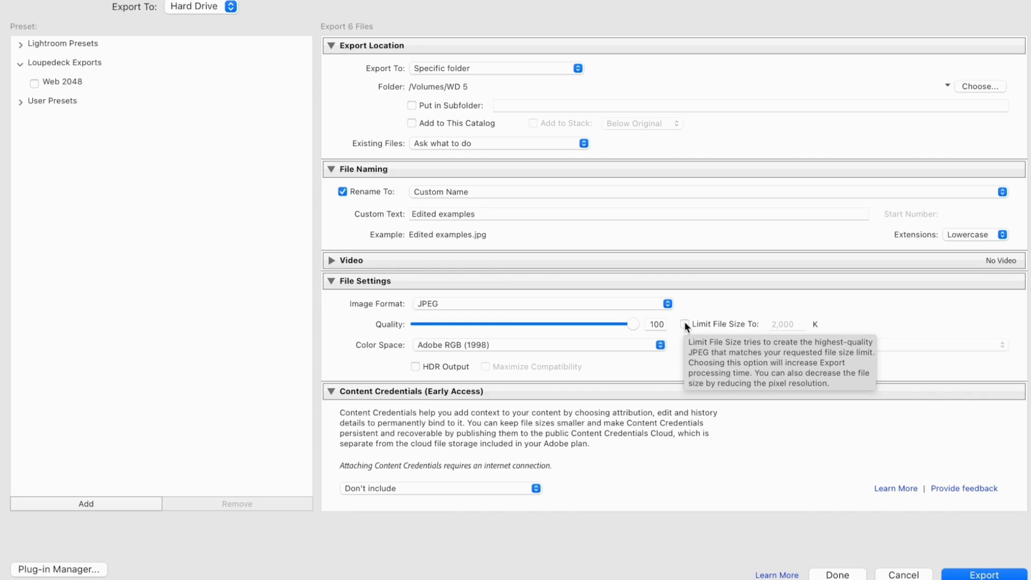
click(684, 325)
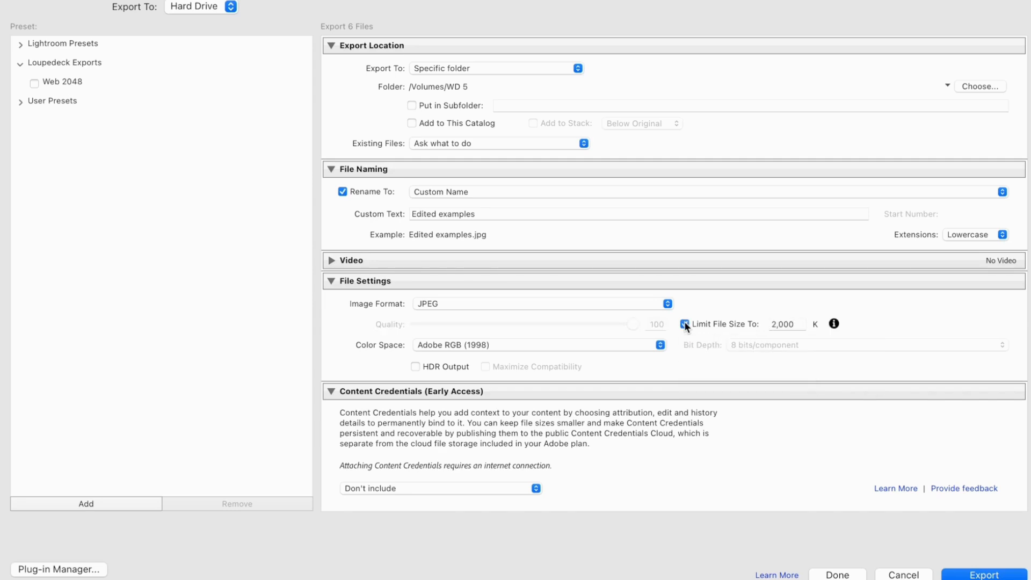
click(795, 327)
click(804, 302)
Try the Resize to Fit option by Width & Height, and switch it back off
scroll(724, 388, down, 5)
scroll(723, 388, down, 3)
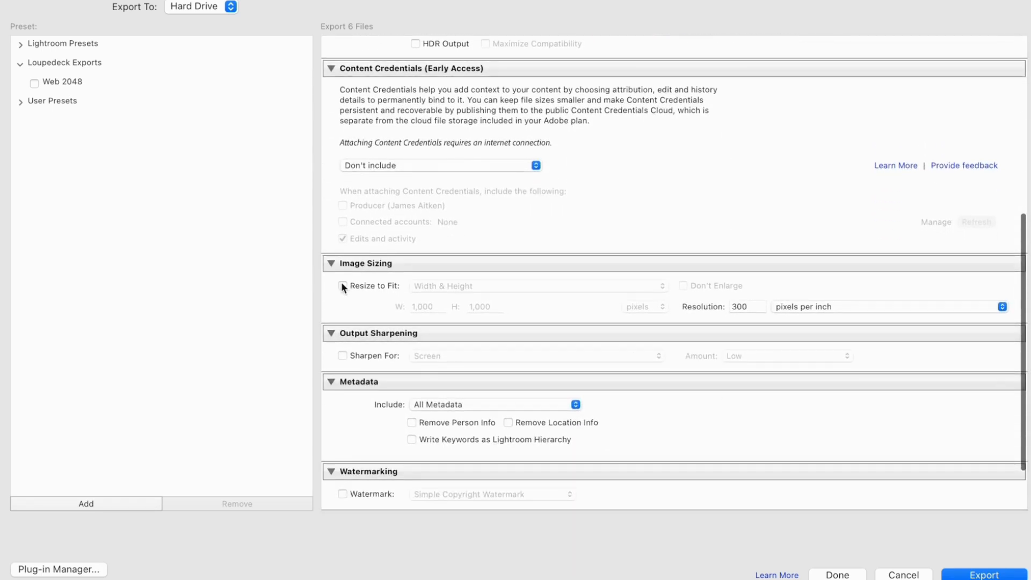
click(342, 286)
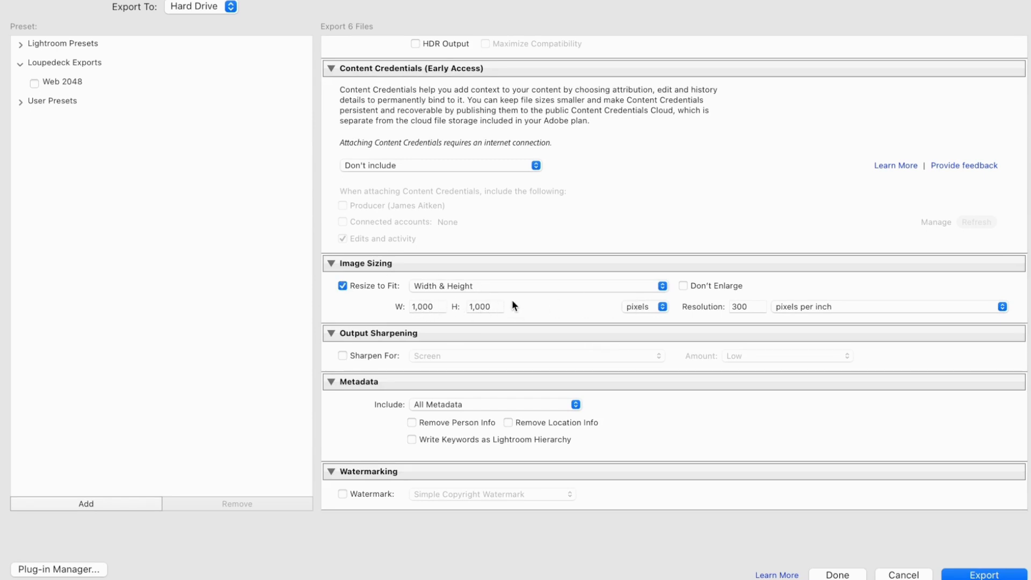
click(342, 285)
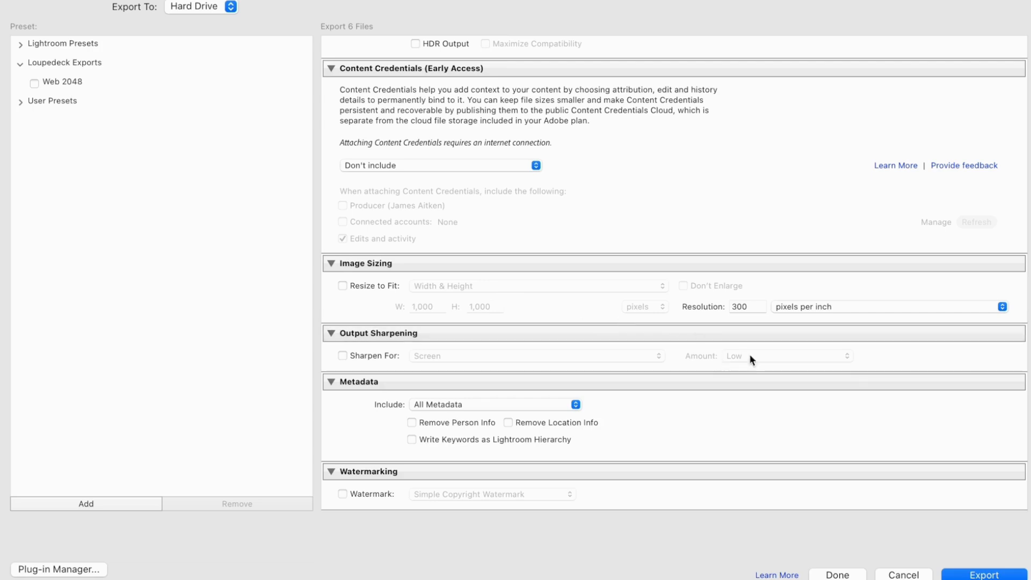
Review the export settings through to Post-Processing and export the six photos
scroll(735, 354, up, 10)
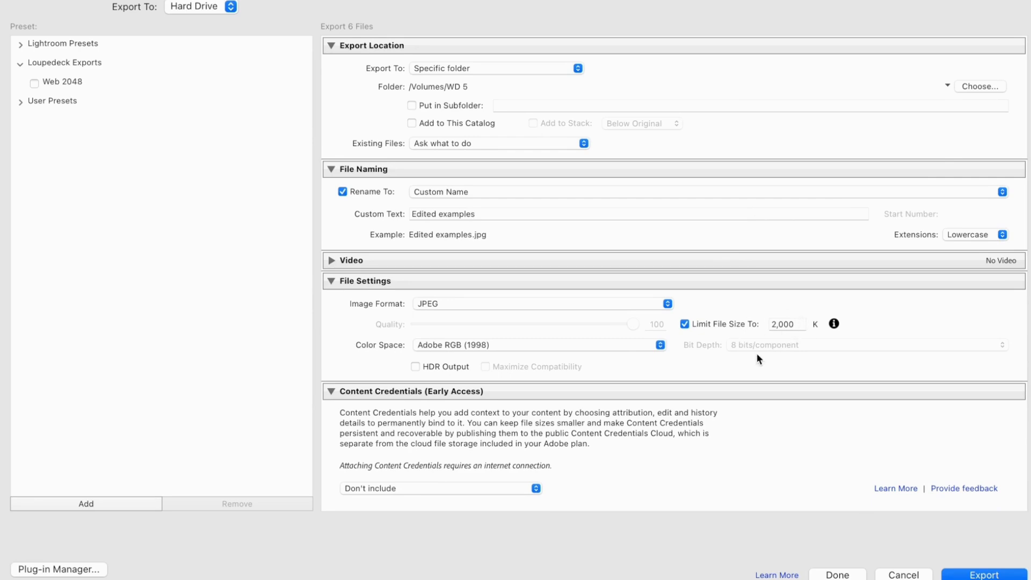
scroll(715, 437, down, 5)
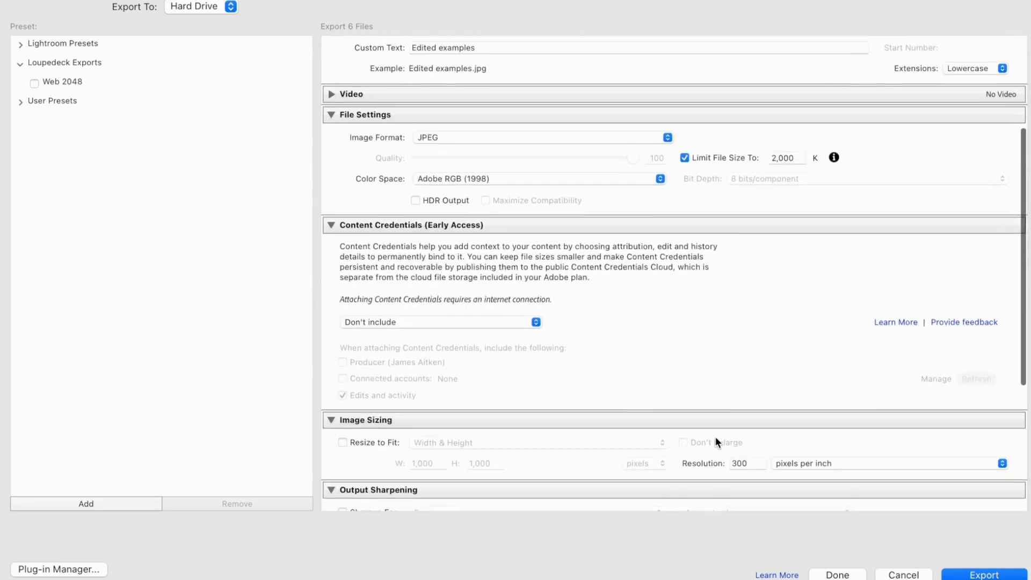
scroll(777, 403, down, 5)
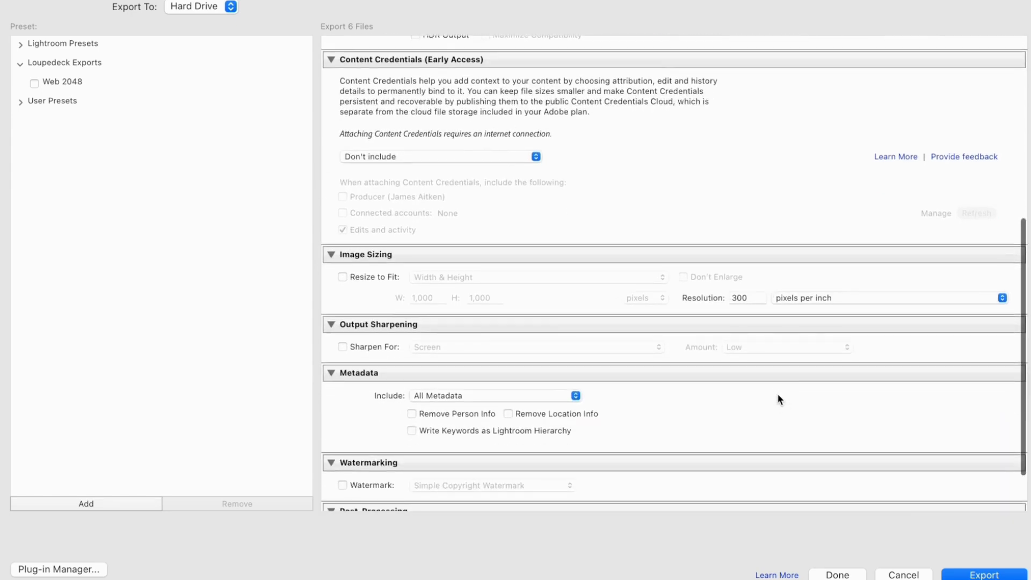
scroll(836, 370, down, 2)
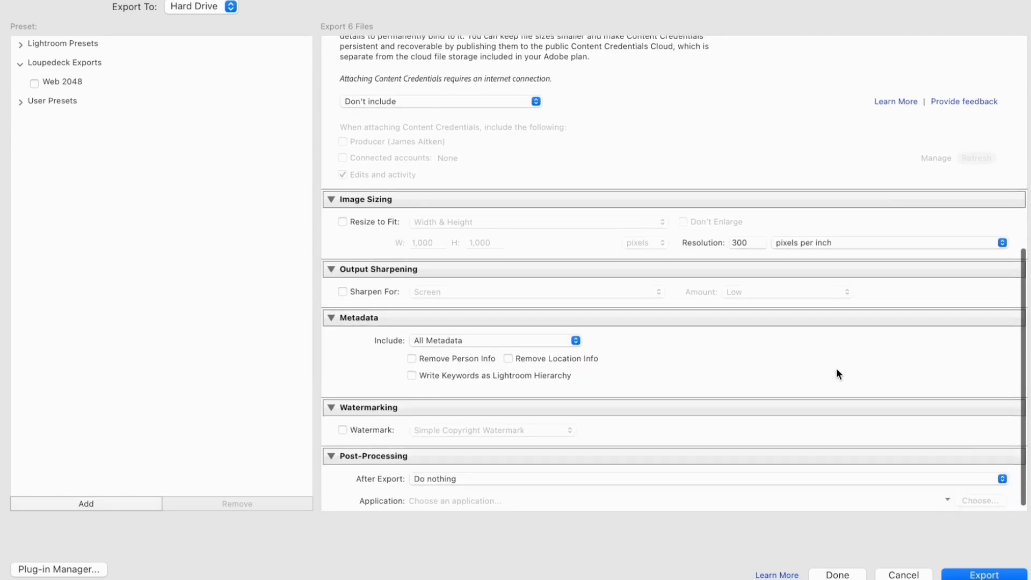
click(987, 574)
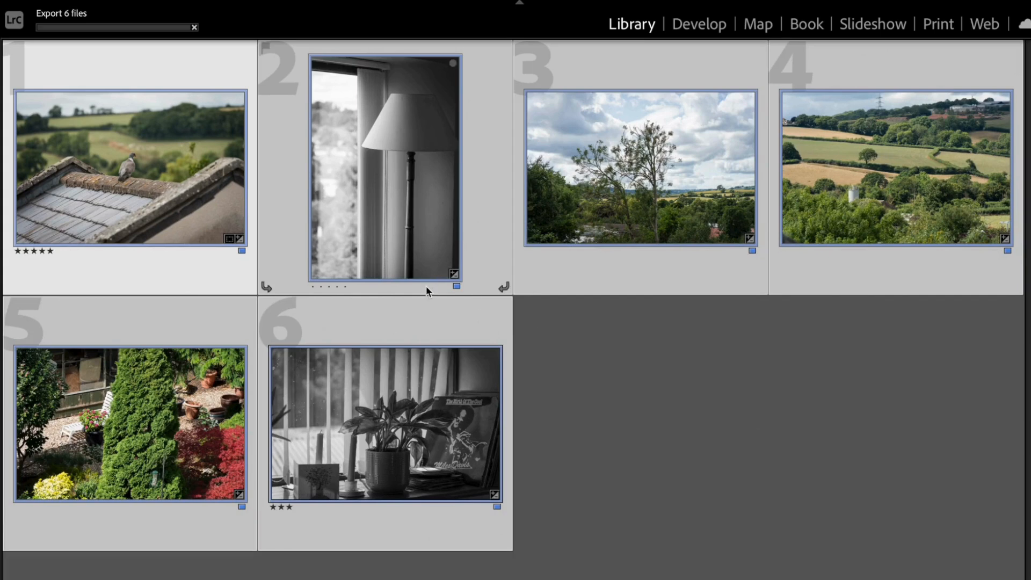